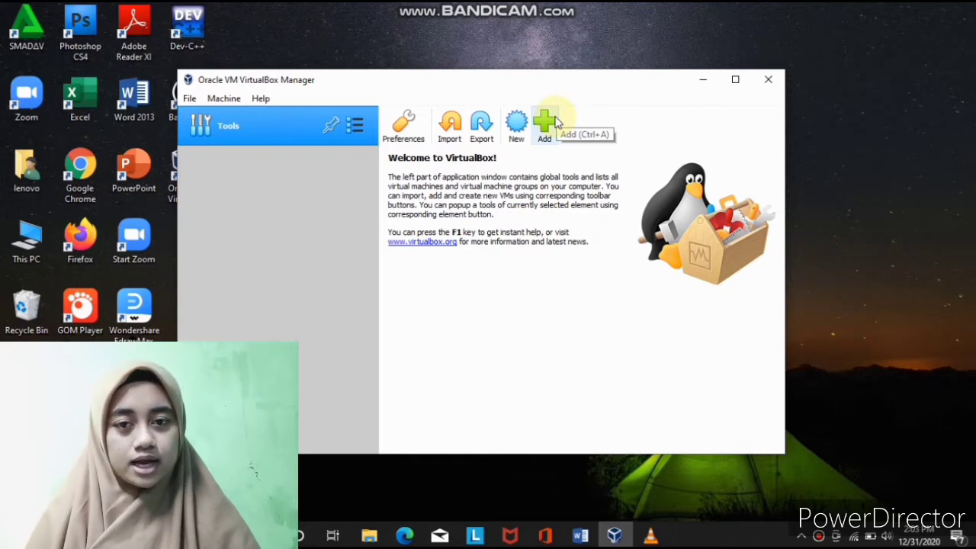
# - Create a new machine named ubuntu with type Linux and version Ubuntu (64-bit), then browse for another machine folder
pyautogui.click(523, 133)
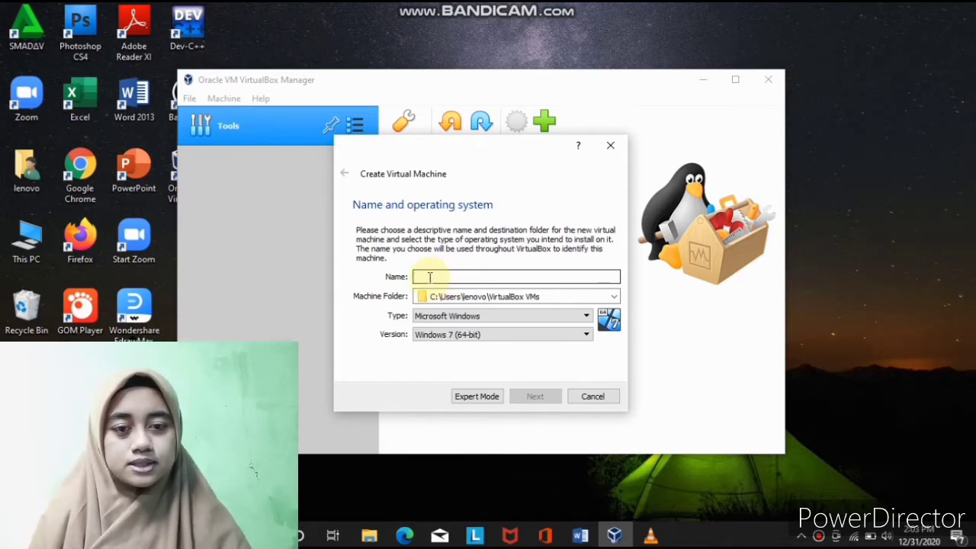
pyautogui.write('u')
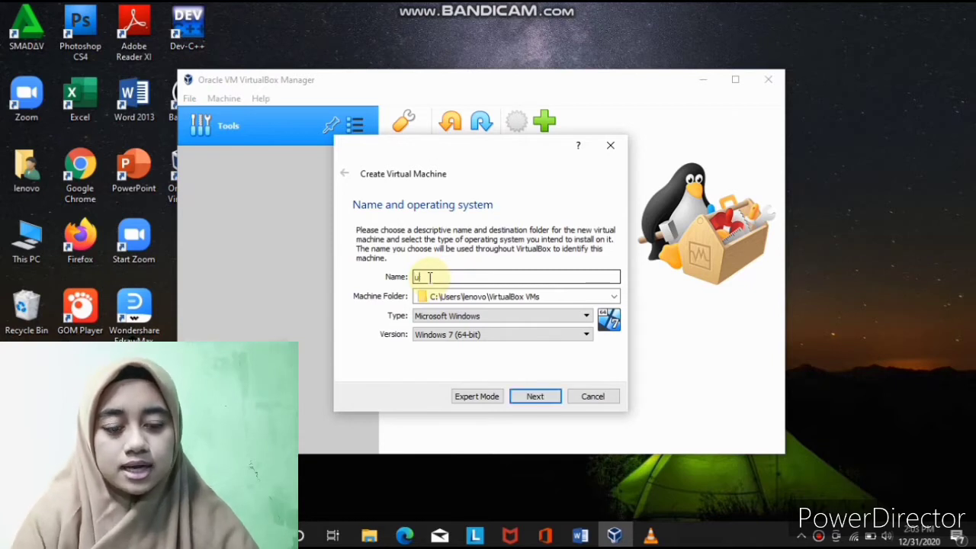
pyautogui.write('buntu')
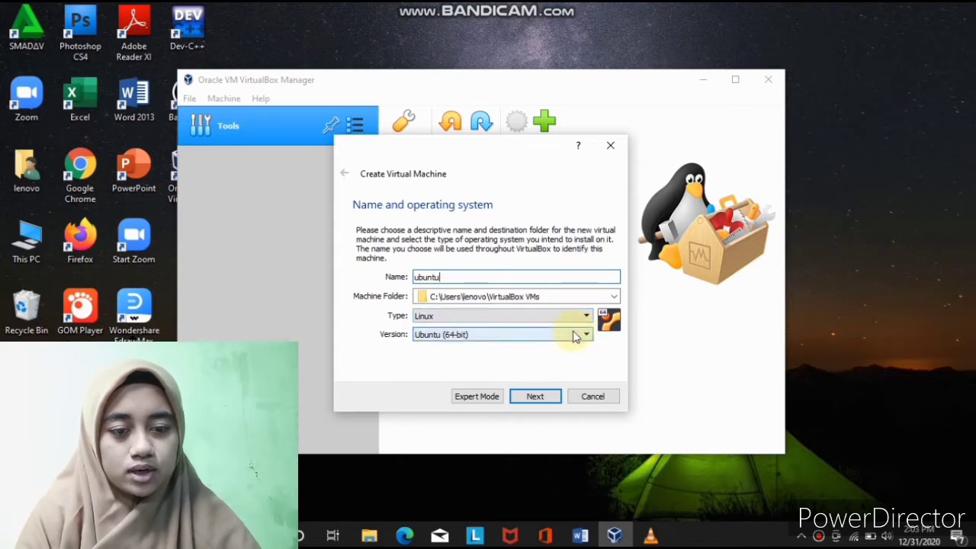
pyautogui.click(576, 337)
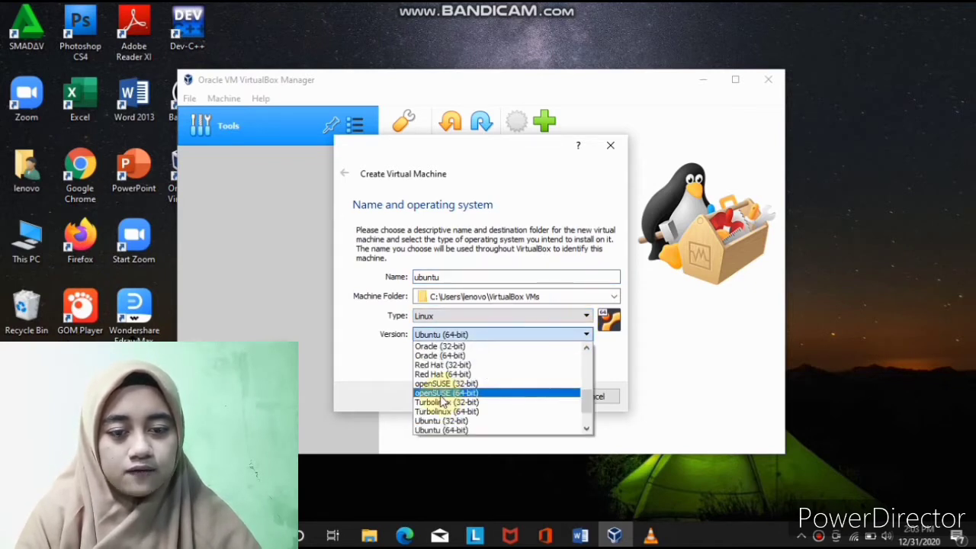
pyautogui.click(436, 430)
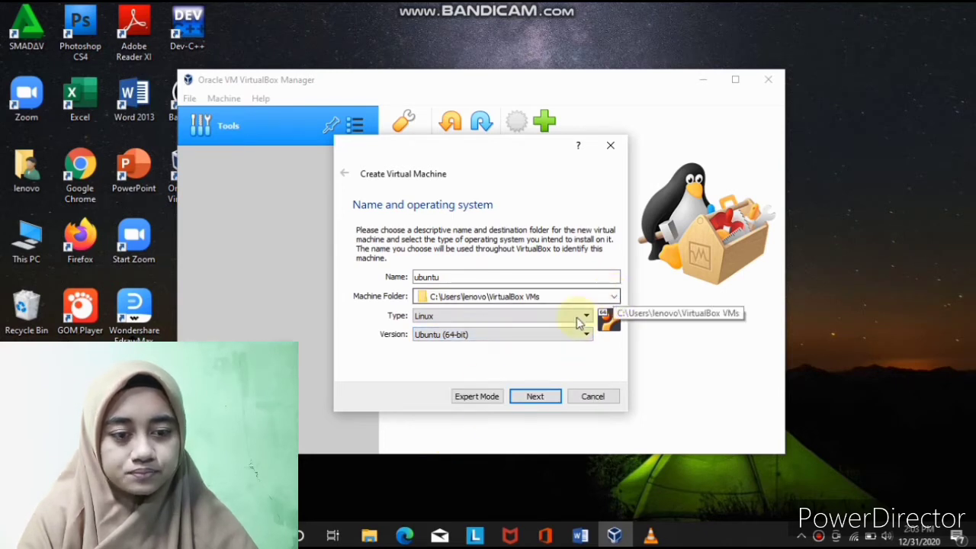
pyautogui.click(614, 298)
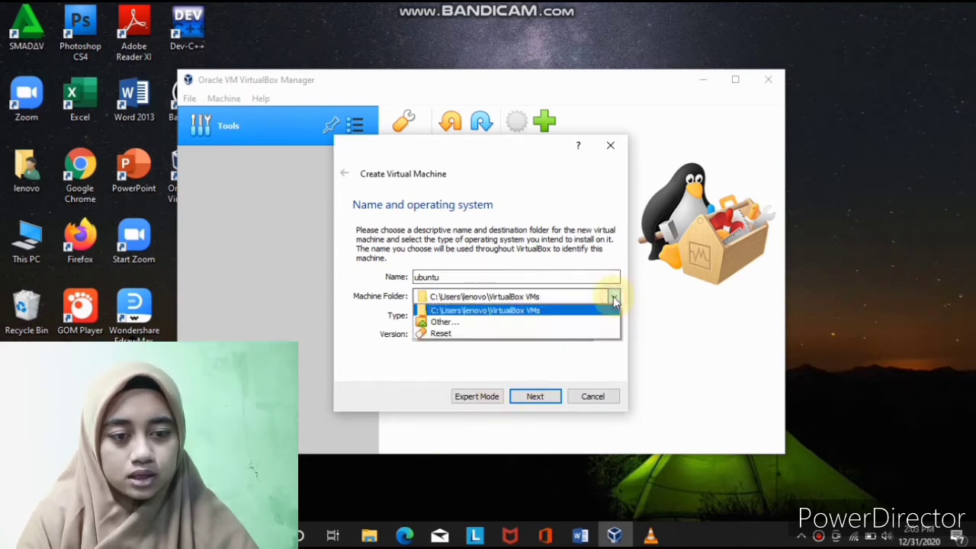
pyautogui.click(464, 323)
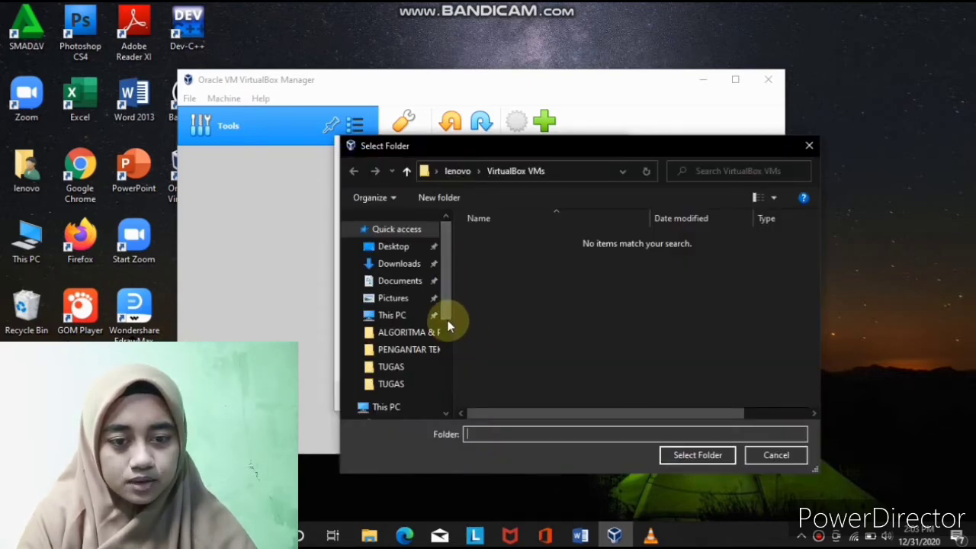
# - Make a new folder 'ubuntu linux' on Windows (C:) and select it as the machine folder
pyautogui.moveTo(447, 319); pyautogui.dragTo(440, 401)
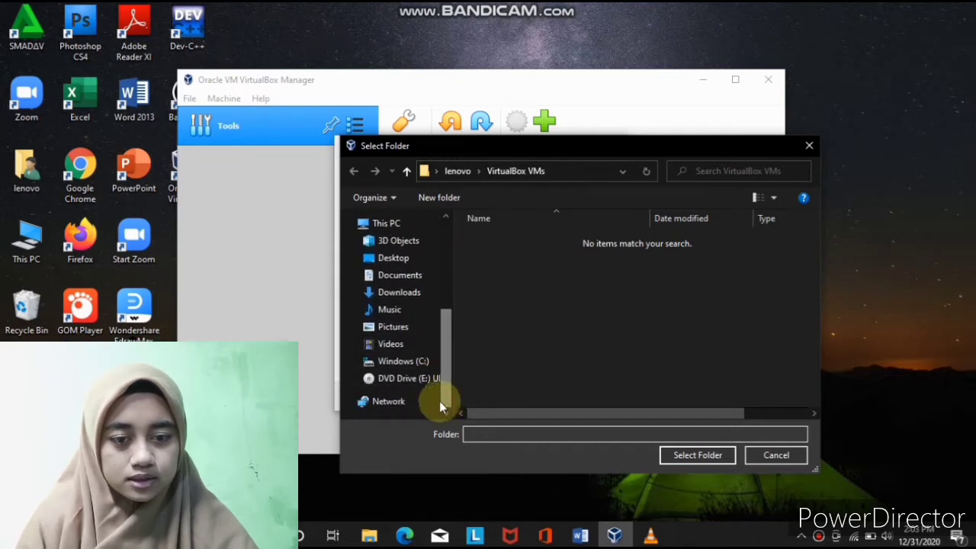
pyautogui.click(416, 363)
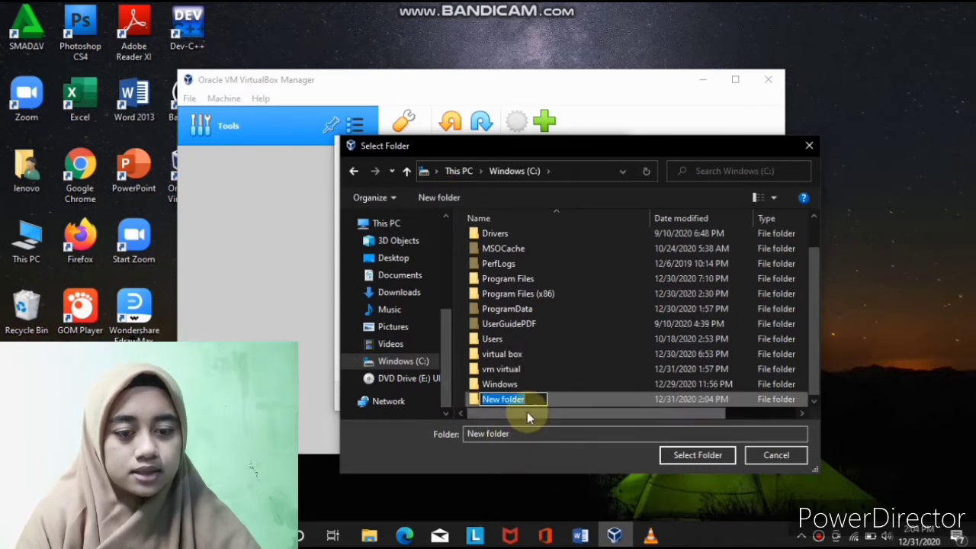
pyautogui.press('BackSpace')
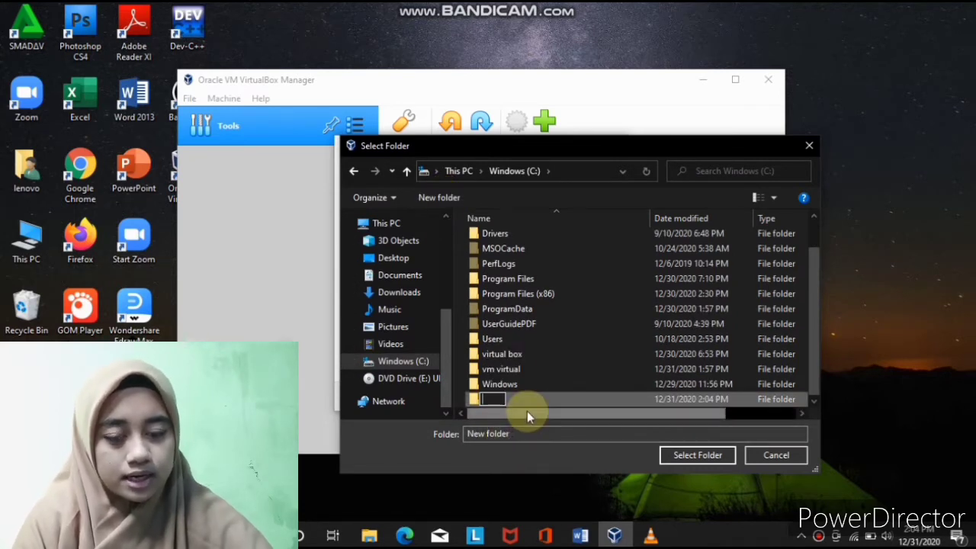
pyautogui.write('UBUN')
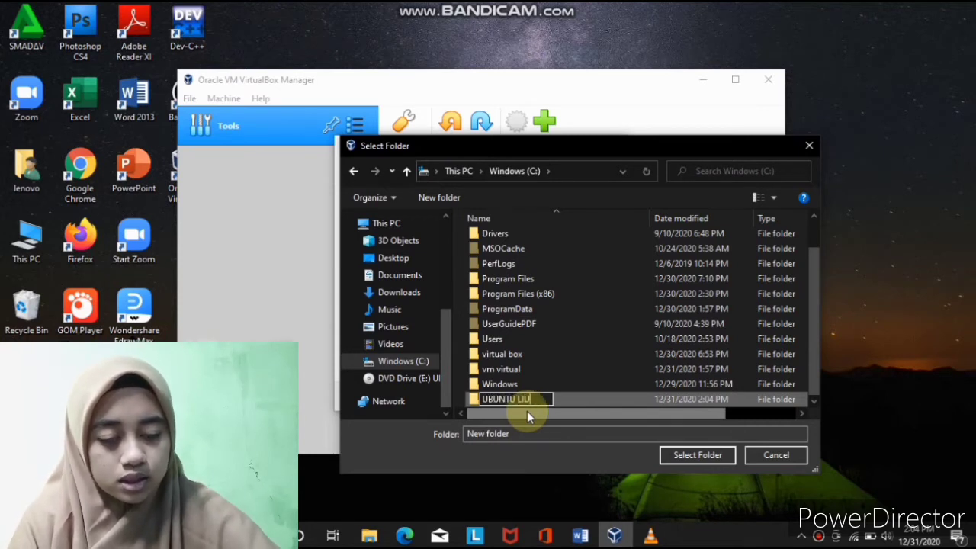
pyautogui.write('TU')
pyautogui.press('BackSpace')
pyautogui.press('BackSpace')
pyautogui.press('BackSpace')
pyautogui.press('BackSpace')
pyautogui.press('BackSpace')
pyautogui.press('BackSpace')
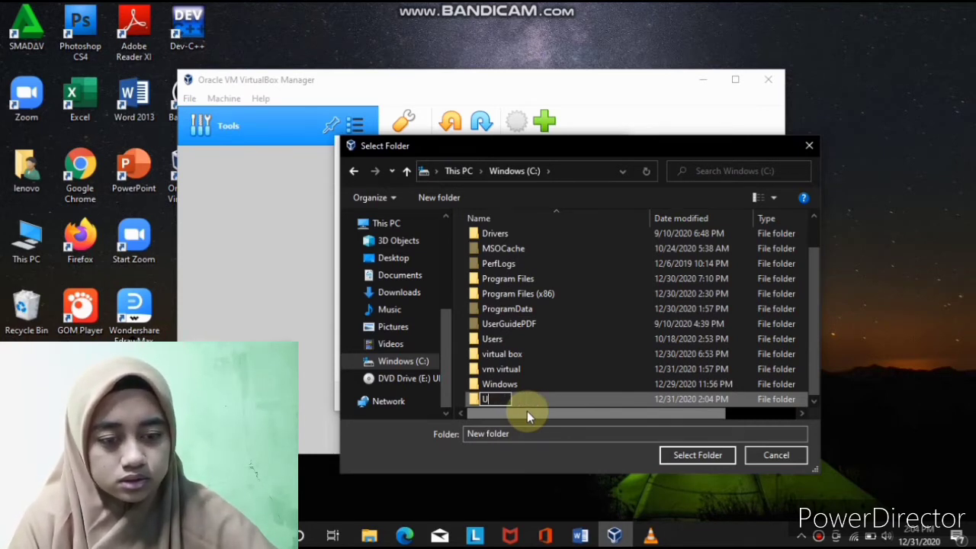
pyautogui.write('ubuntu linux')
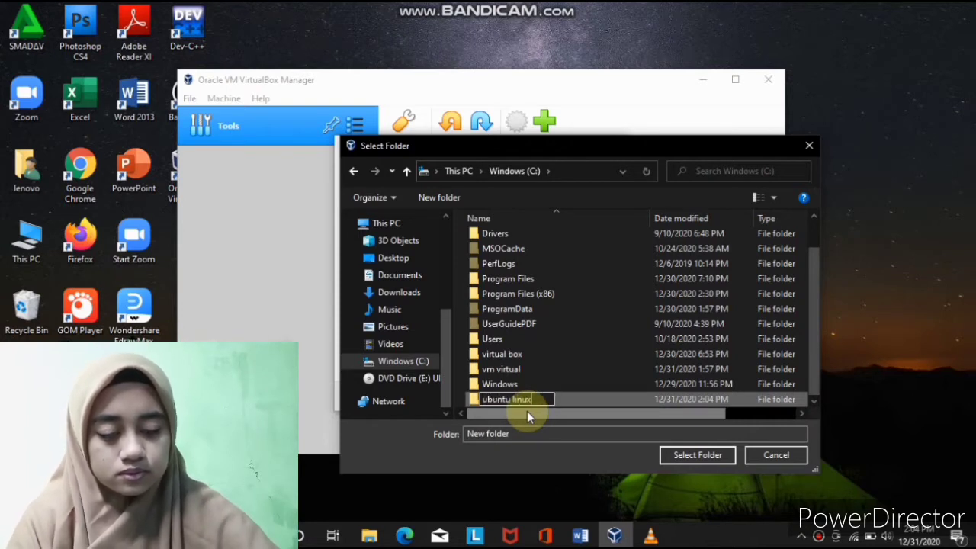
pyautogui.click(694, 457)
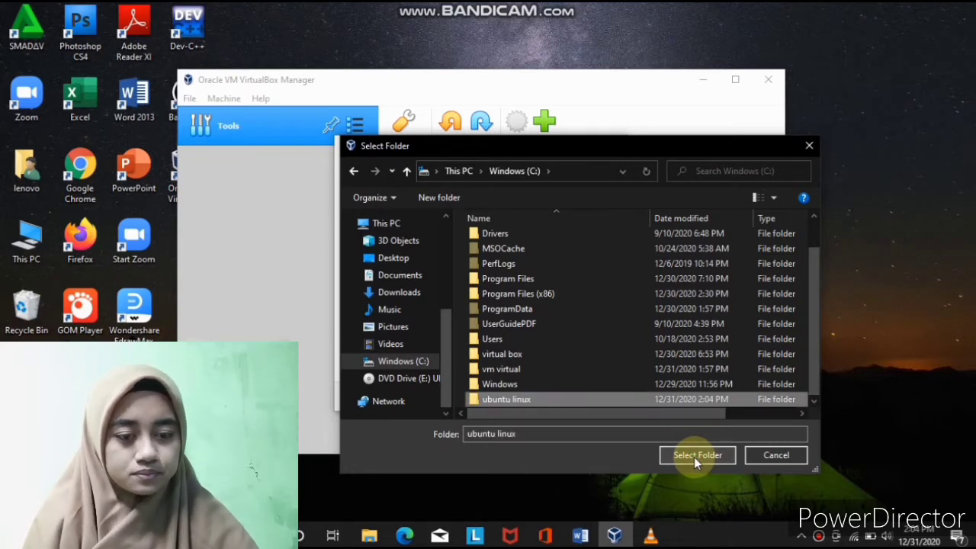
pyautogui.click(694, 457)
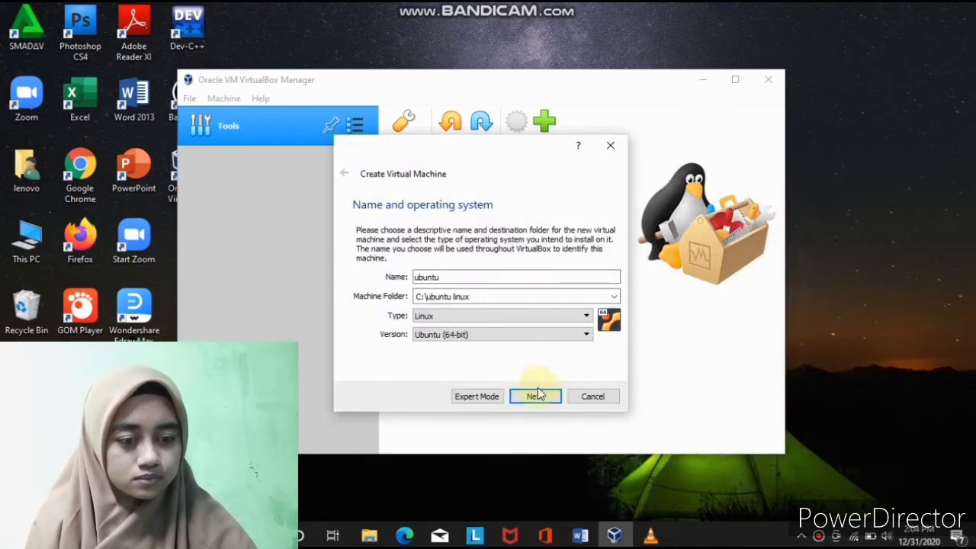
# - Keep 1024 MB of memory and choose to create a new virtual hard disk
pyautogui.click(535, 397)
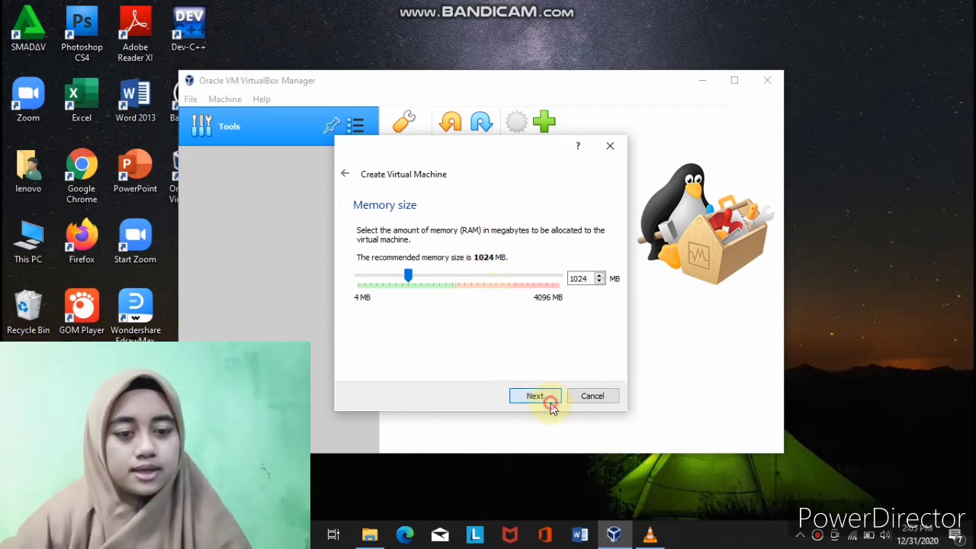
pyautogui.click(549, 398)
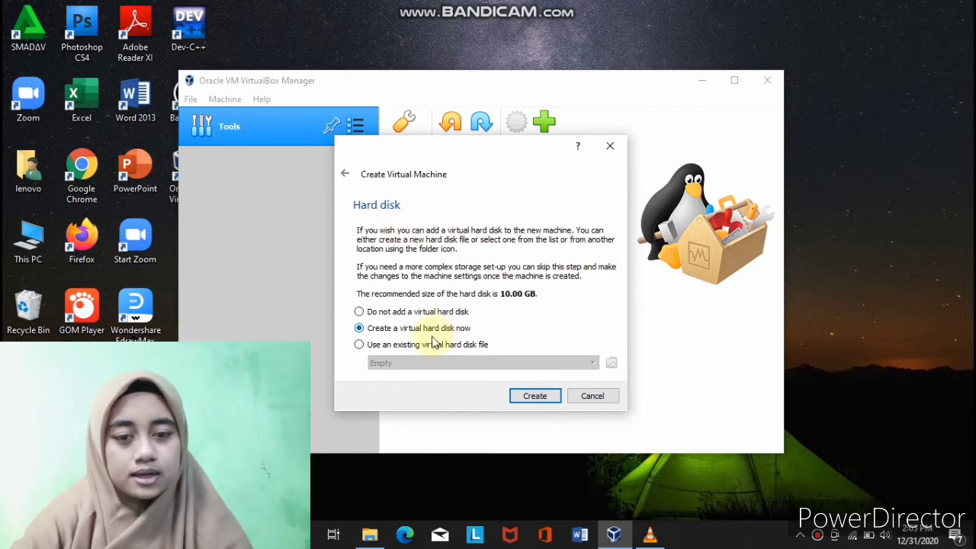
pyautogui.click(536, 396)
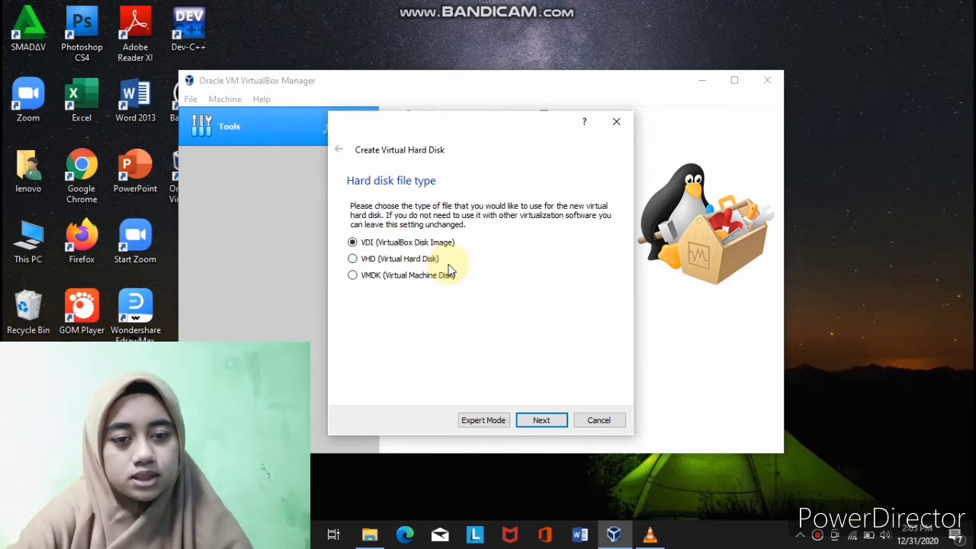
# - Create a dynamically allocated VDI disk of 49.66 GB to finish the ubuntu machine
pyautogui.click(543, 420)
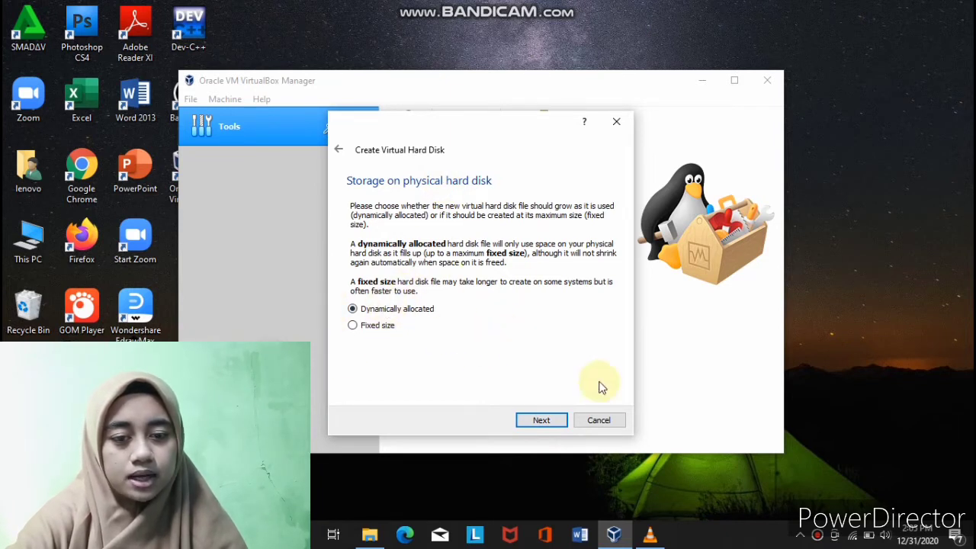
pyautogui.click(565, 421)
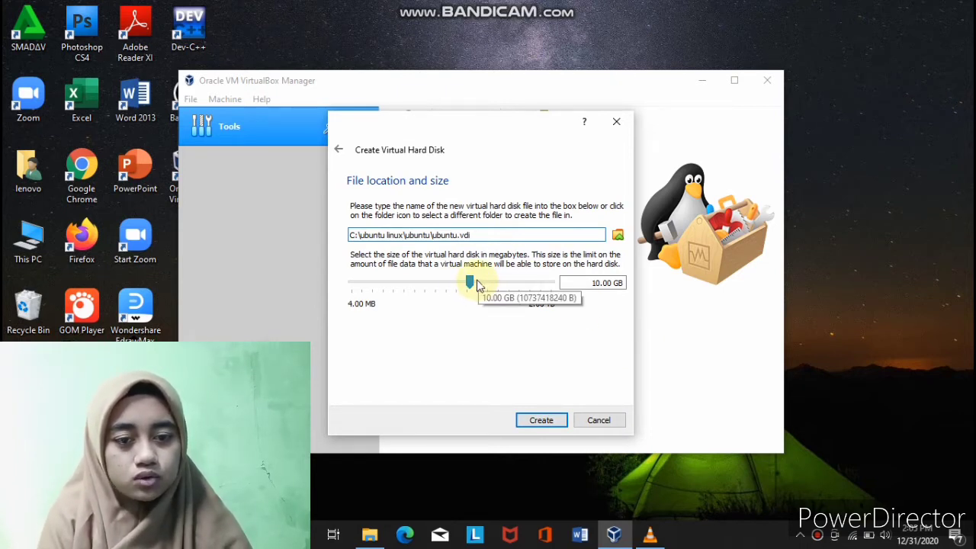
pyautogui.click(469, 281)
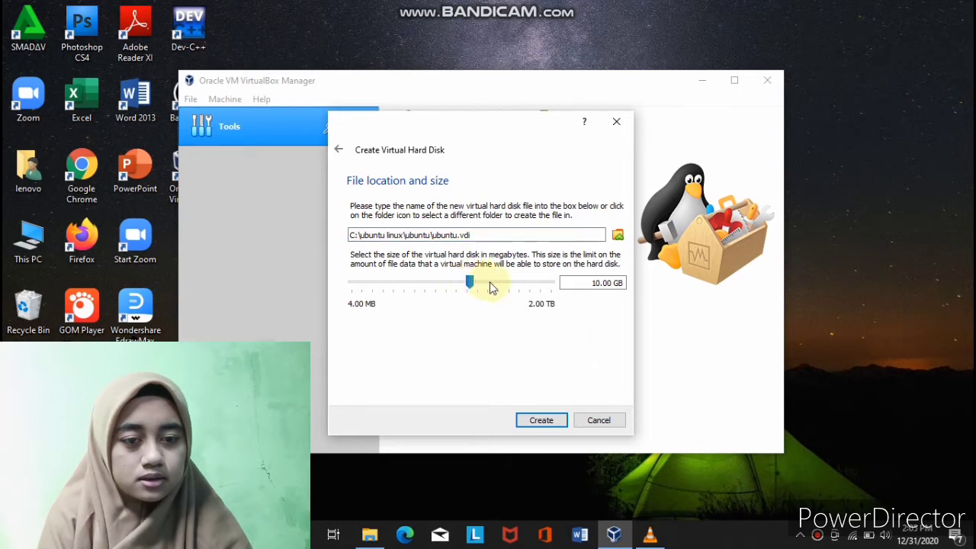
pyautogui.moveTo(473, 283); pyautogui.dragTo(497, 286)
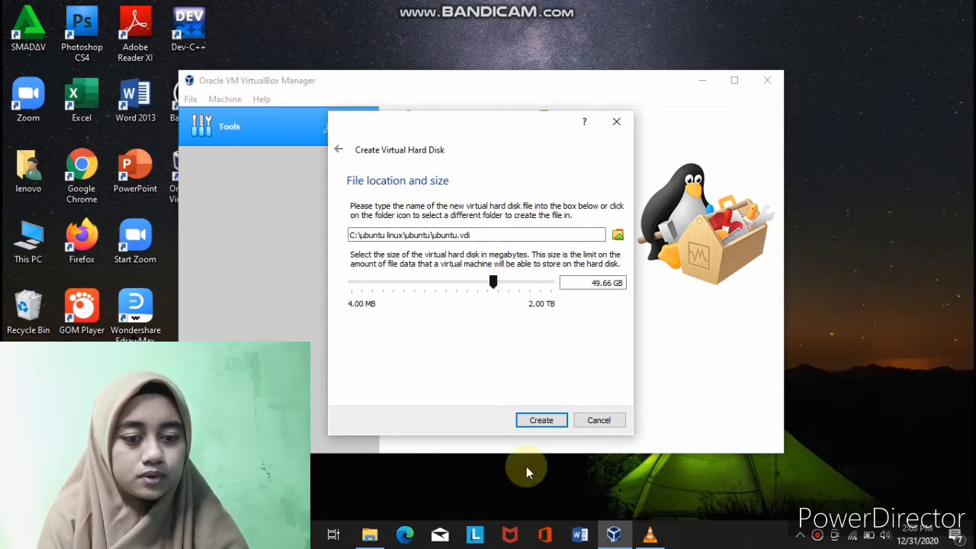
pyautogui.click(543, 424)
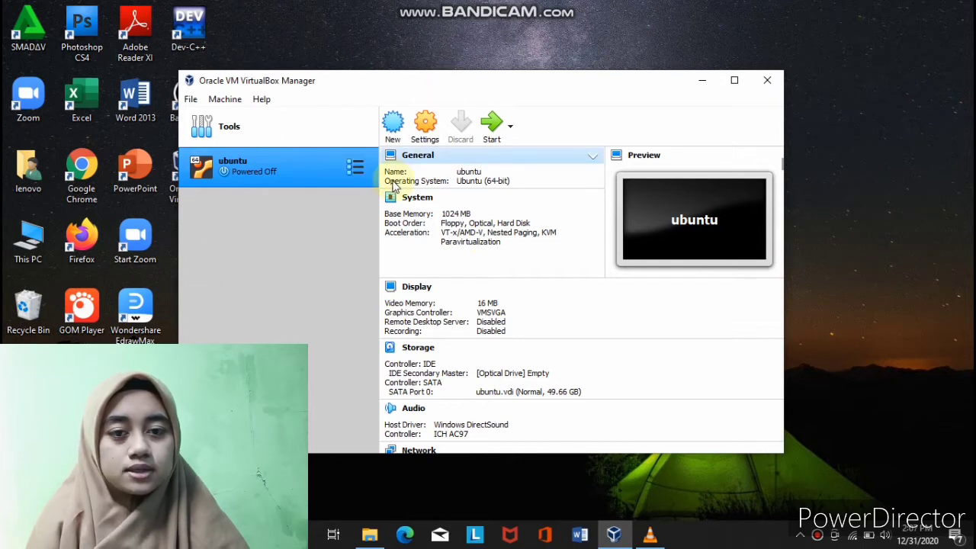
# - Give the ubuntu machine 2 CPUs in its System processor settings
pyautogui.click(426, 121)
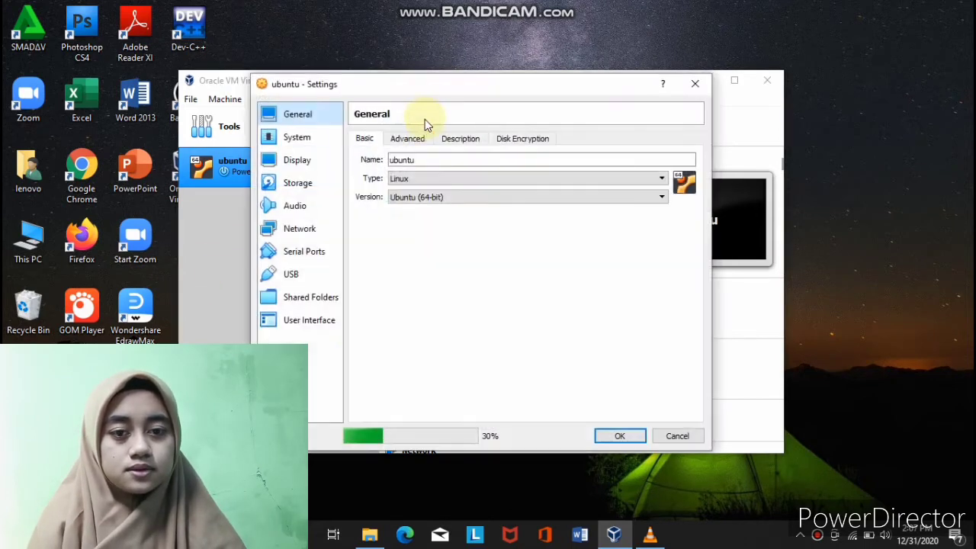
pyautogui.click(304, 138)
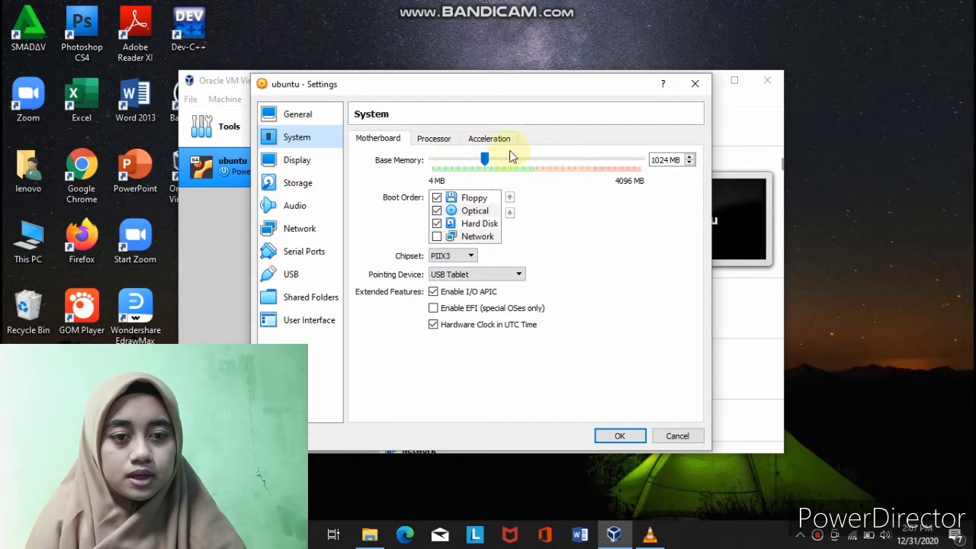
pyautogui.click(433, 143)
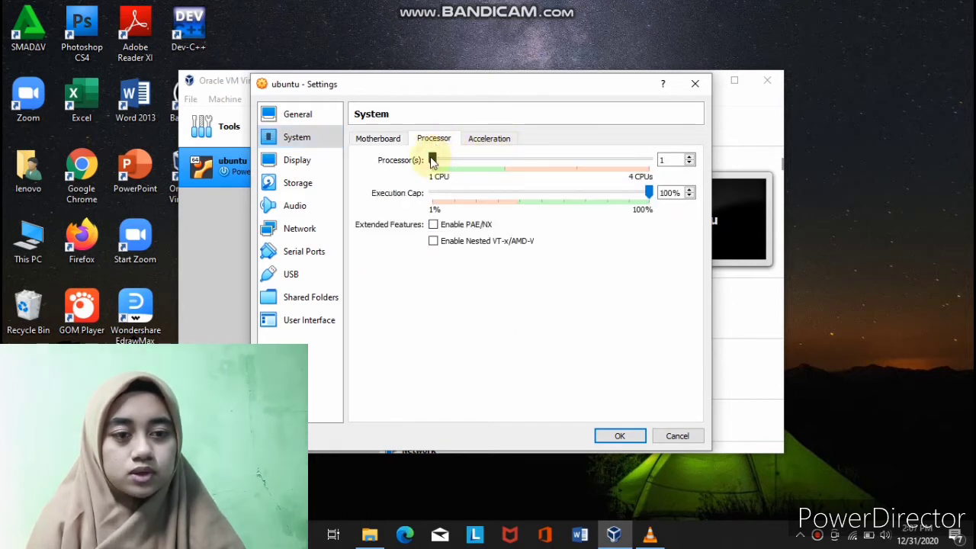
pyautogui.click(504, 163)
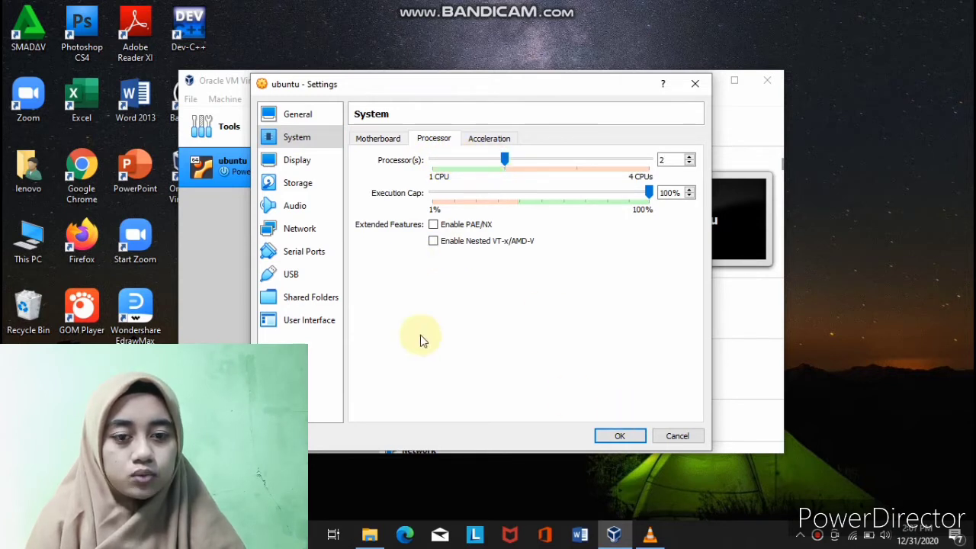
# - Attach the network adapter as Bridged Adapter with promiscuous mode Deny and save the settings
pyautogui.click(302, 228)
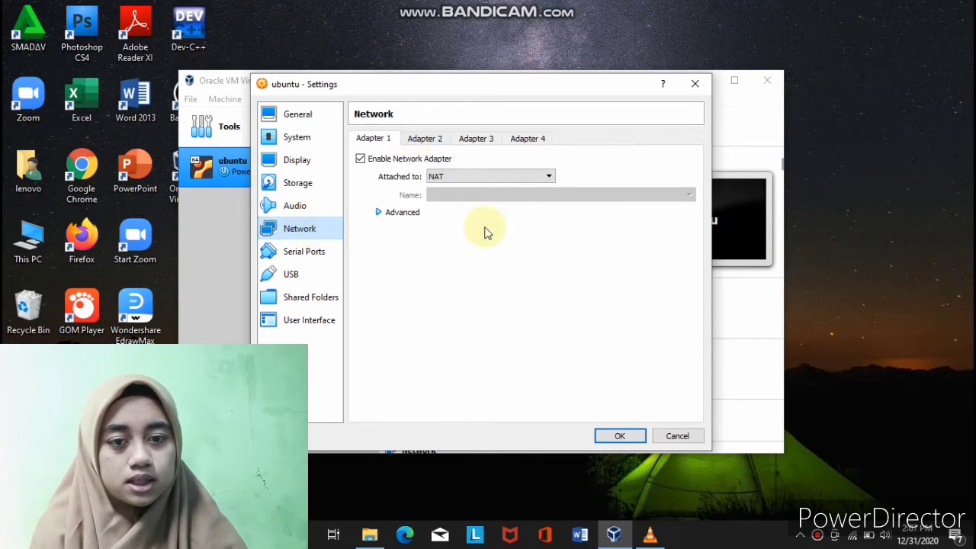
pyautogui.click(546, 178)
pyautogui.click(509, 199)
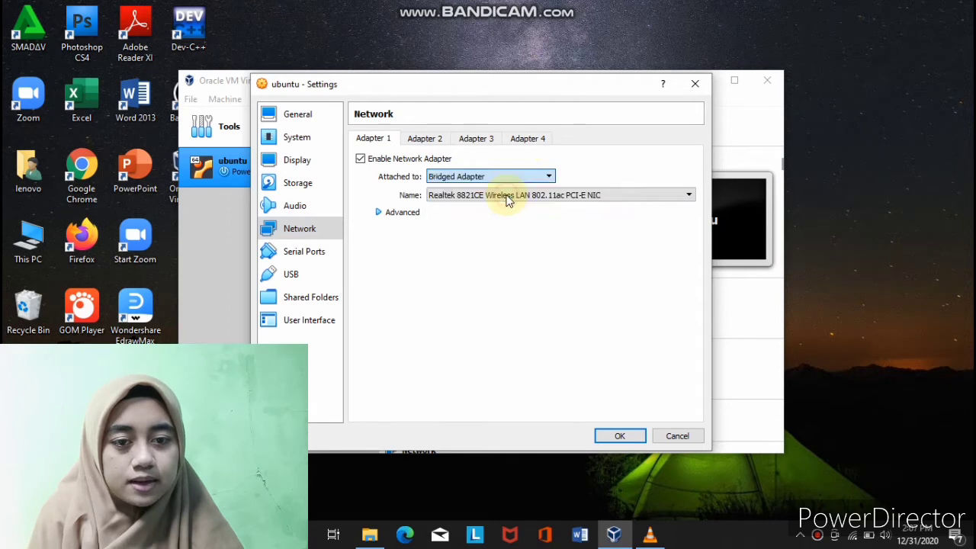
pyautogui.click(385, 212)
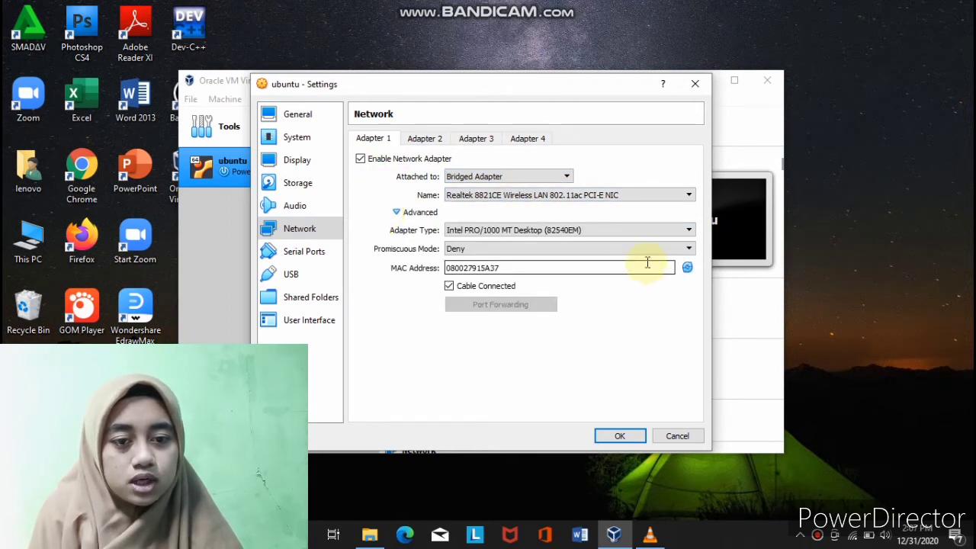
pyautogui.click(682, 250)
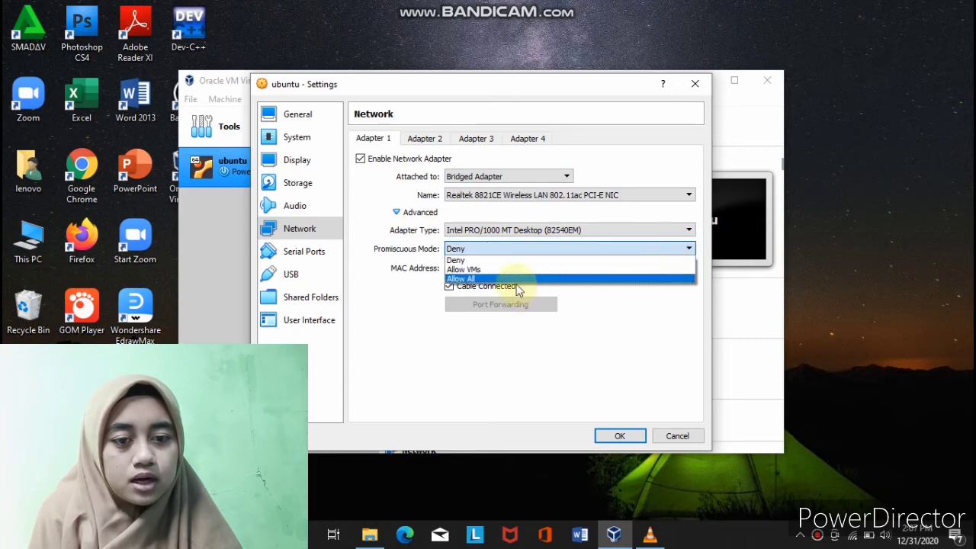
pyautogui.click(513, 286)
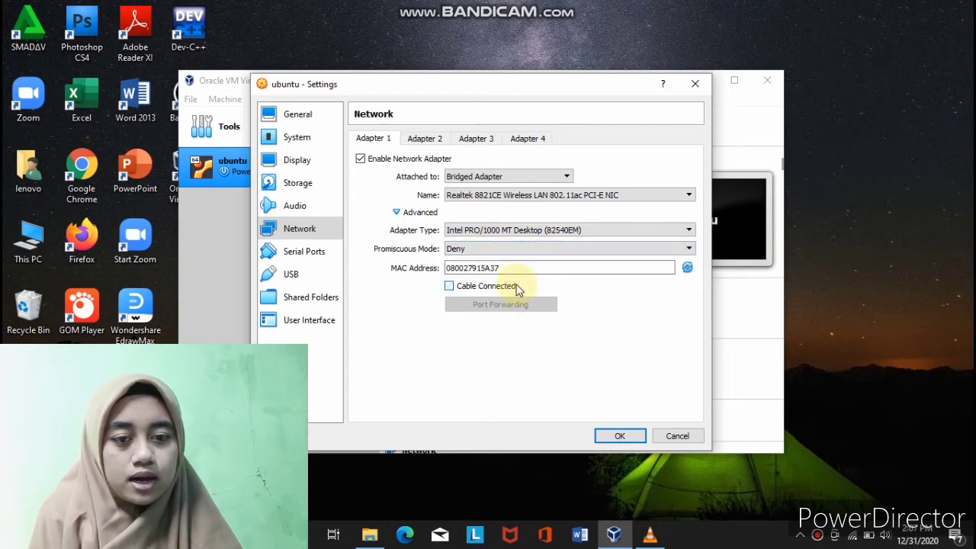
pyautogui.click(620, 436)
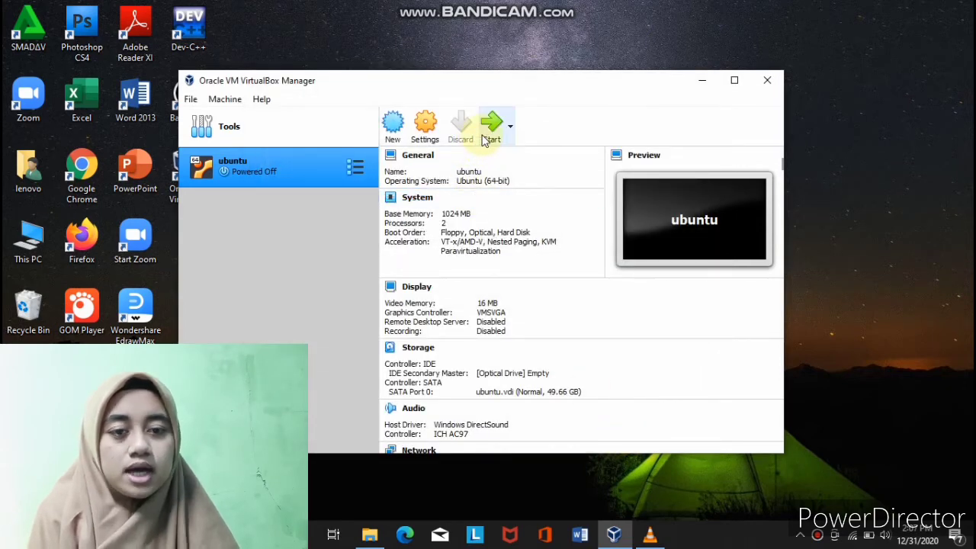
# - Start the ubuntu VM from ubuntu-20.04.1-desktop-amd64.iso, added from Downloads as the start-up disk
pyautogui.click(485, 136)
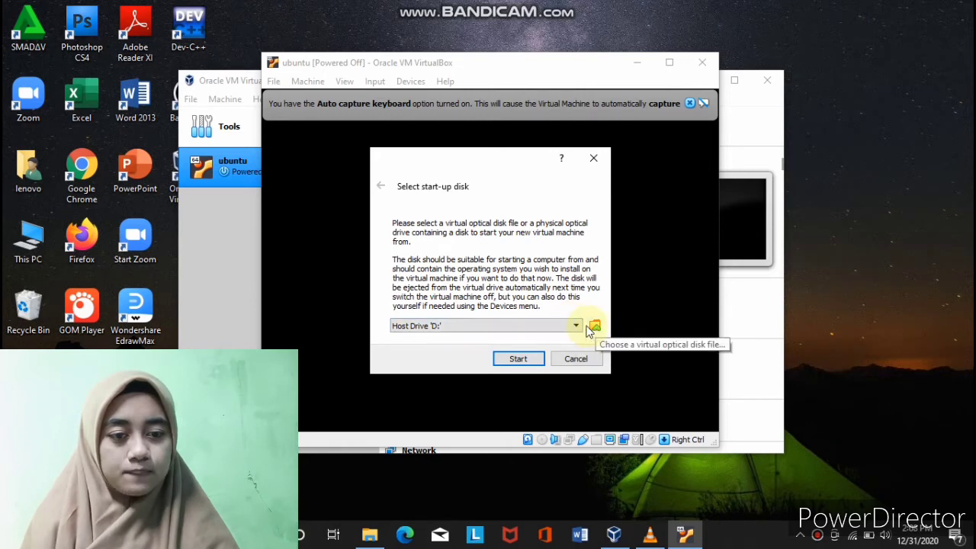
pyautogui.click(595, 328)
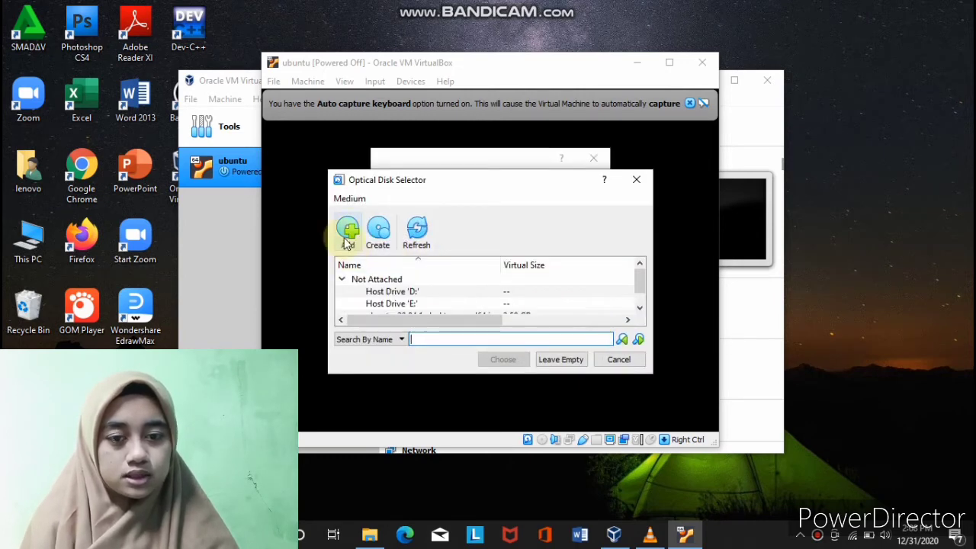
pyautogui.click(347, 239)
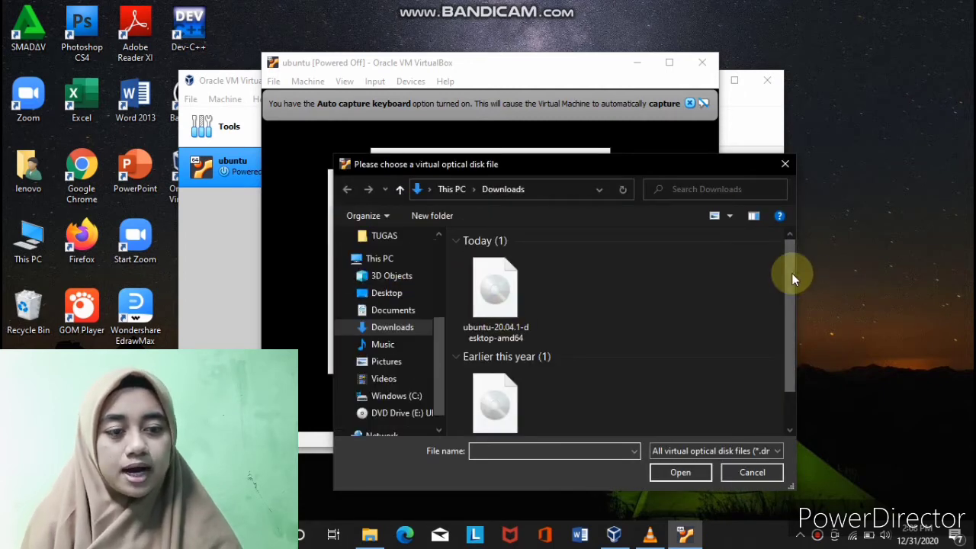
pyautogui.click(512, 308)
pyautogui.doubleClick(512, 308)
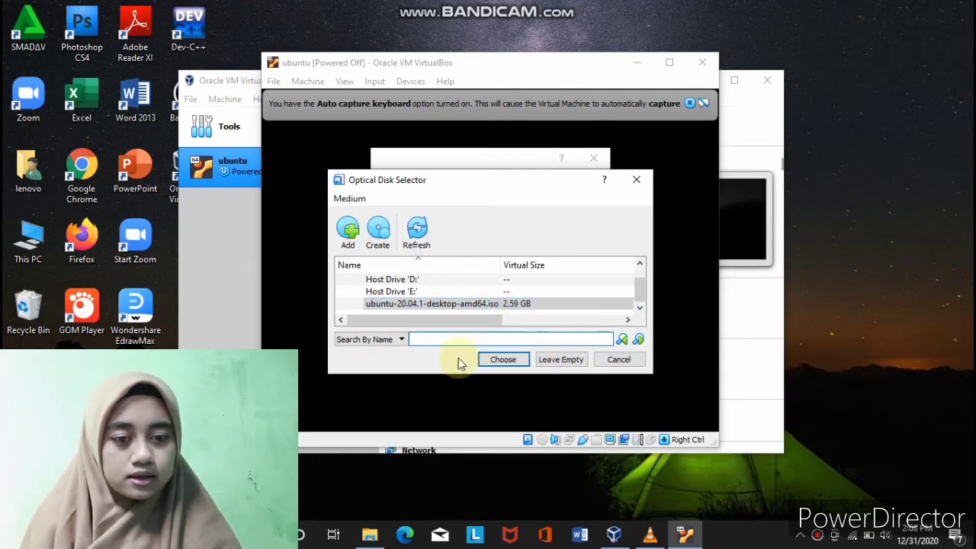
pyautogui.click(502, 359)
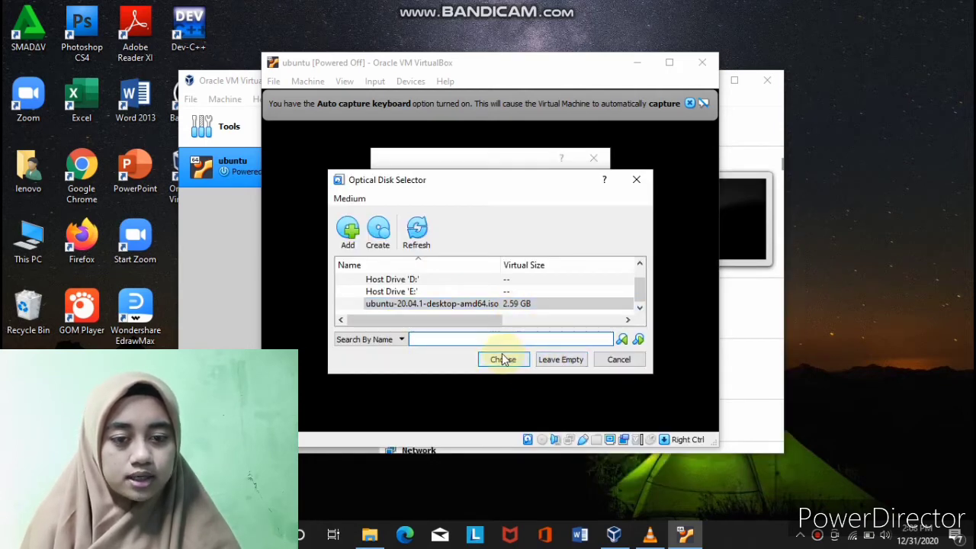
pyautogui.click(503, 360)
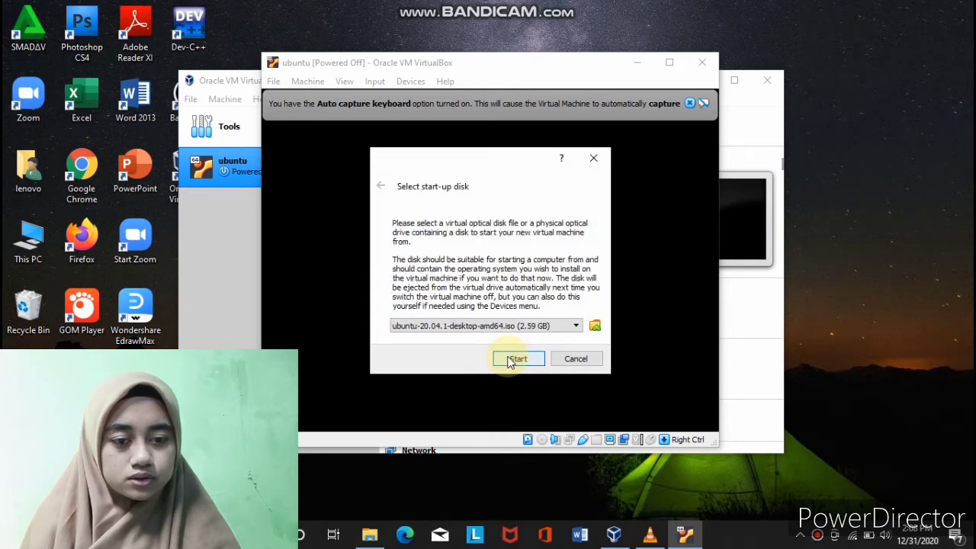
pyautogui.click(509, 359)
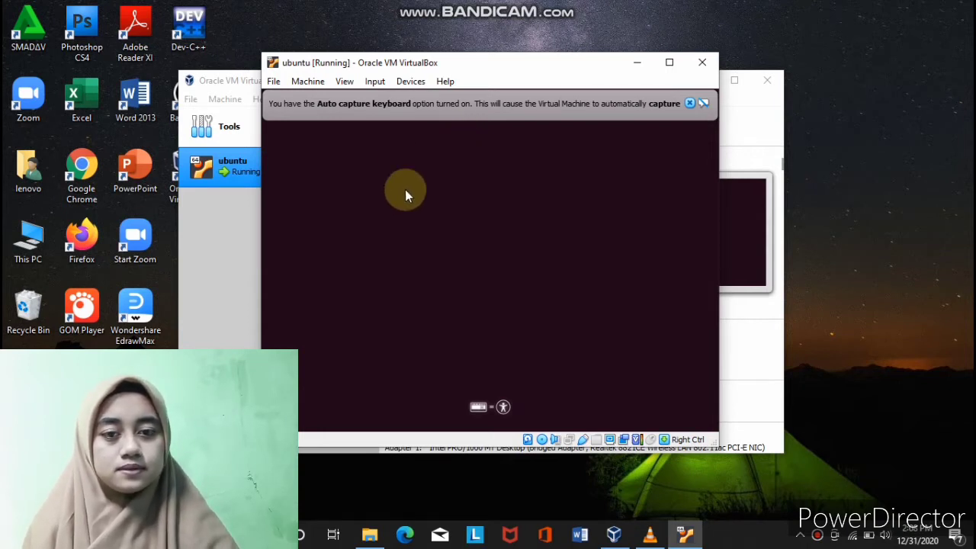
# - Dismiss the keyboard auto-capture notice while the VM boots to the Ubuntu Welcome screen
pyautogui.click(691, 103)
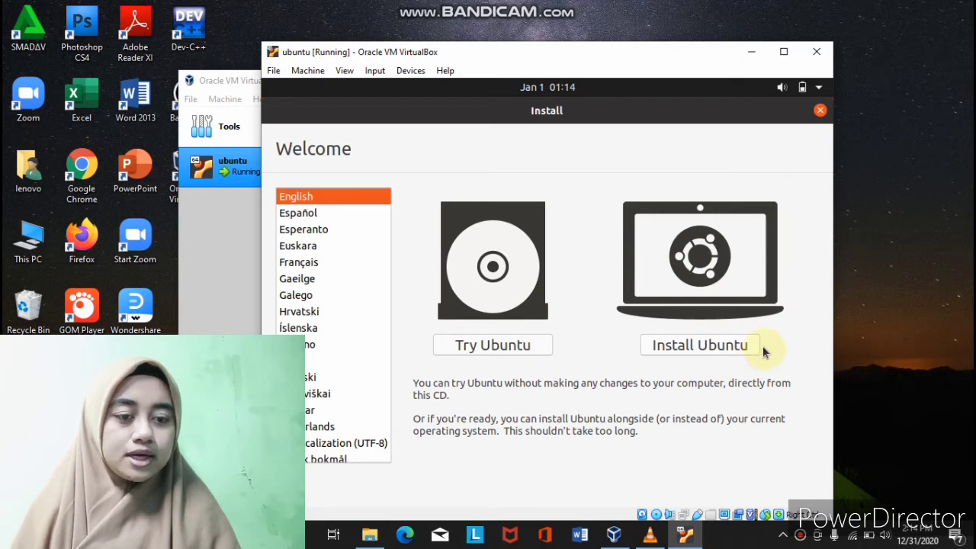
# - Choose Install Ubuntu, keeping the English (US) keyboard and normal installation with third-party software
pyautogui.click(709, 347)
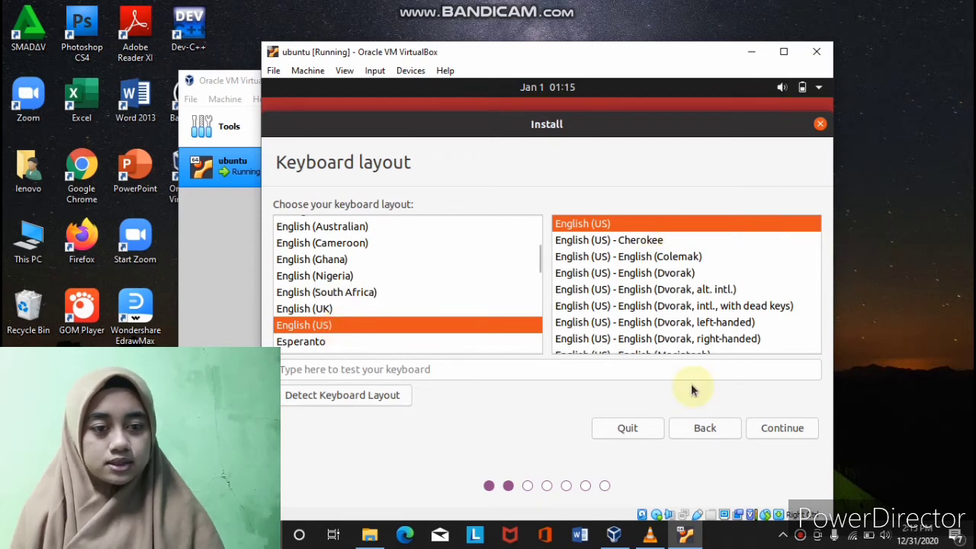
pyautogui.click(801, 429)
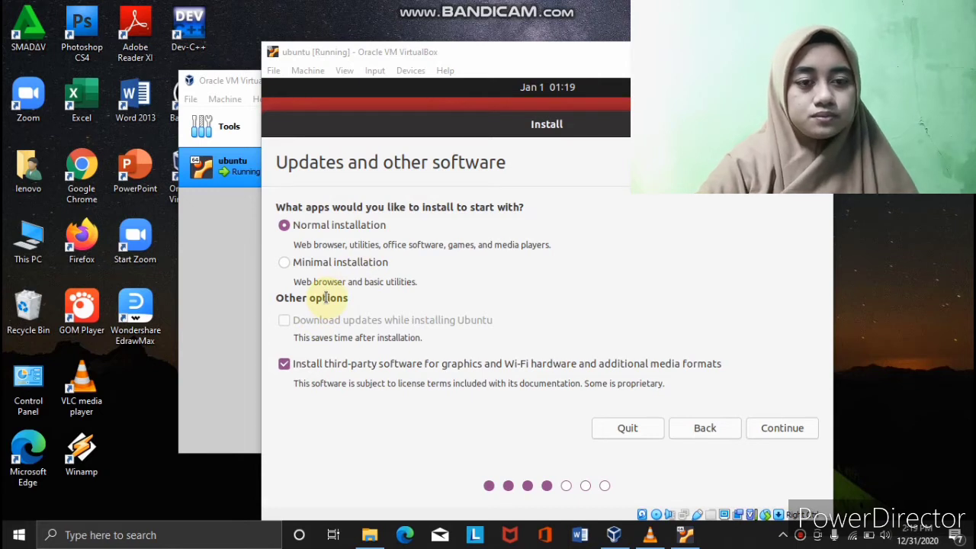
pyautogui.click(775, 429)
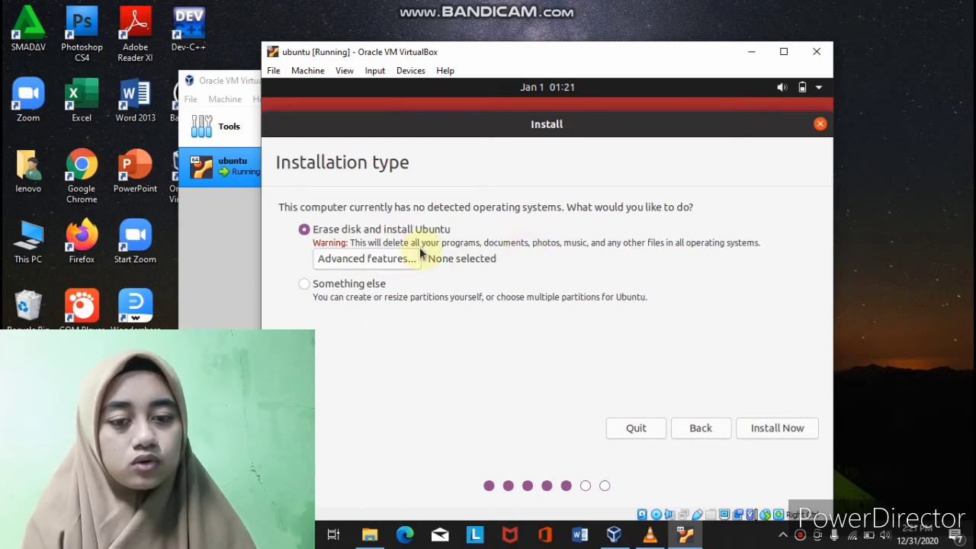
# - Pick Something else as the installation type to partition the disk manually
pyautogui.click(305, 284)
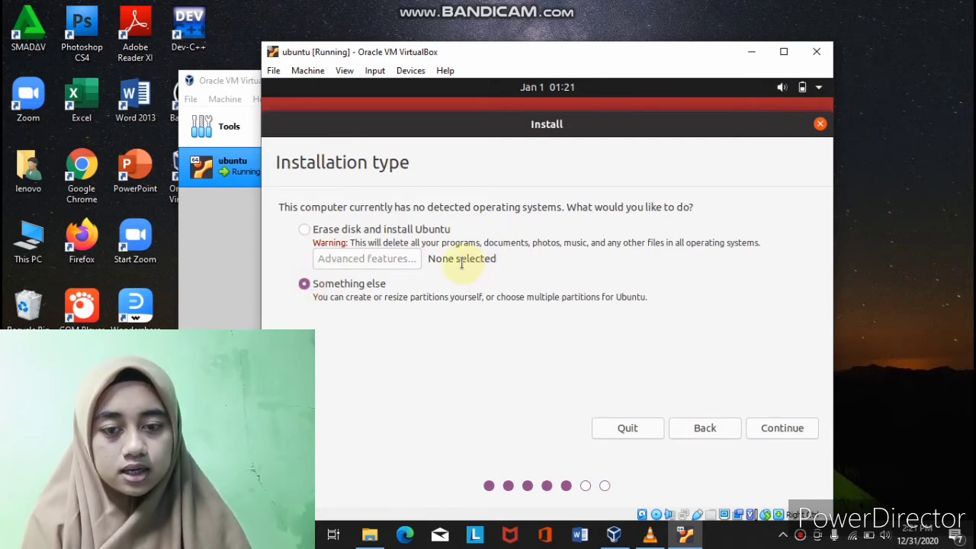
pyautogui.click(305, 284)
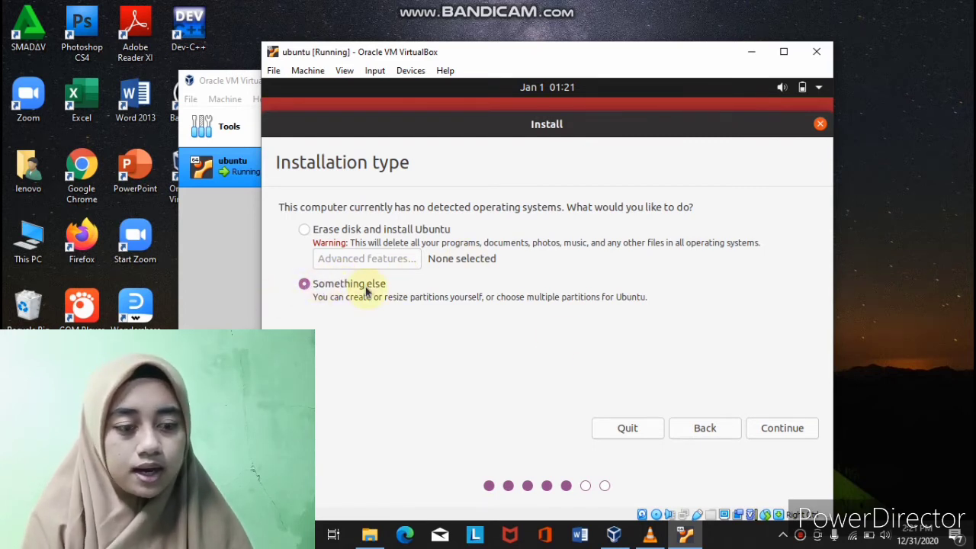
pyautogui.click(782, 428)
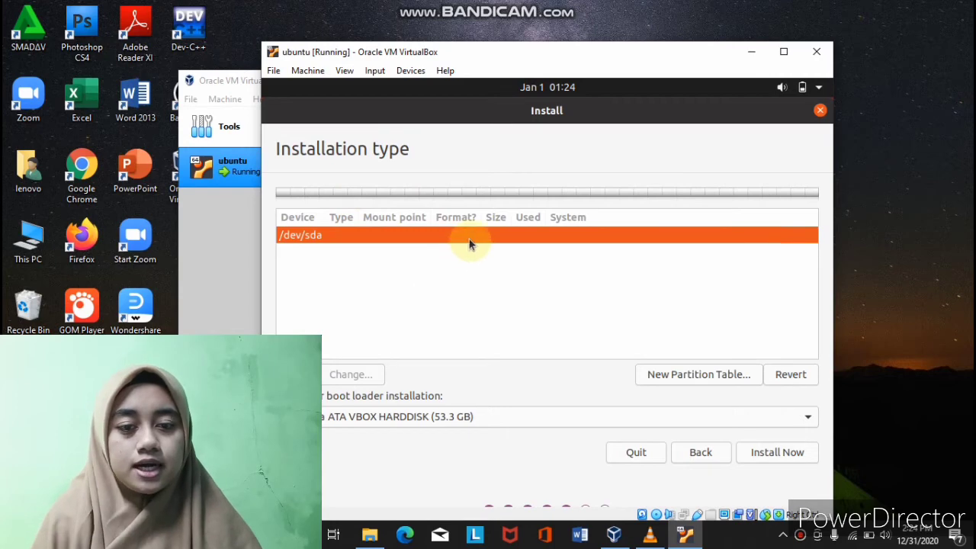
# - Wipe /dev/sda with a new partition table and begin a partition in its 53325 MB free space
pyautogui.click(703, 371)
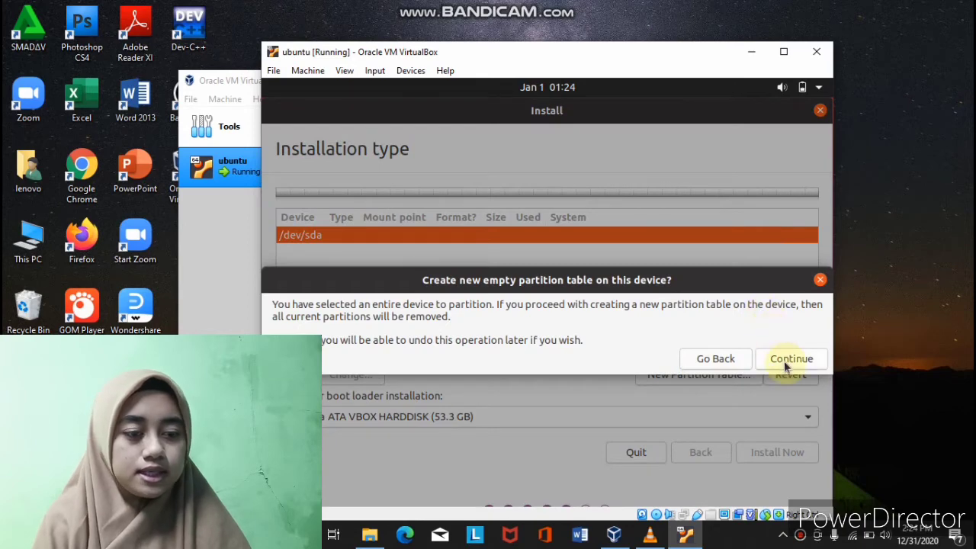
pyautogui.click(785, 364)
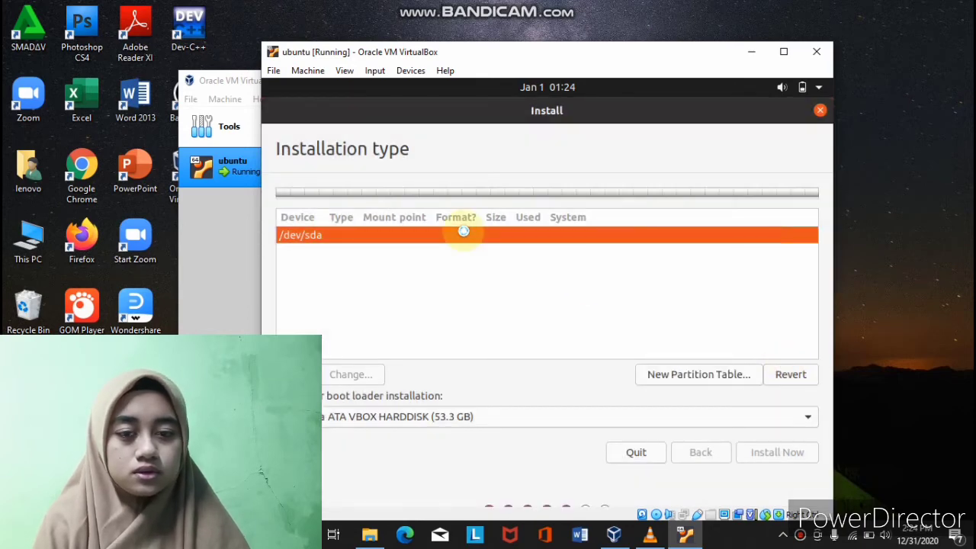
pyautogui.click(368, 254)
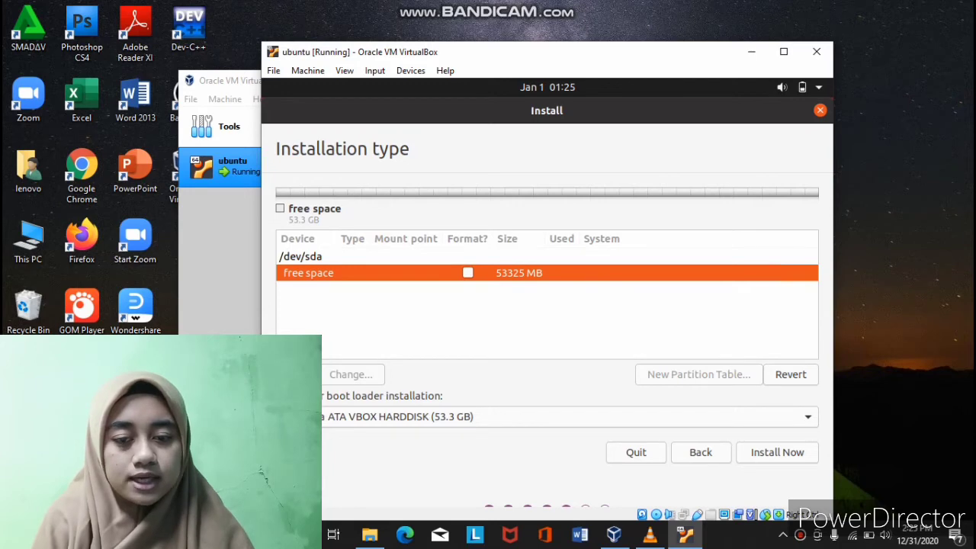
pyautogui.click(286, 374)
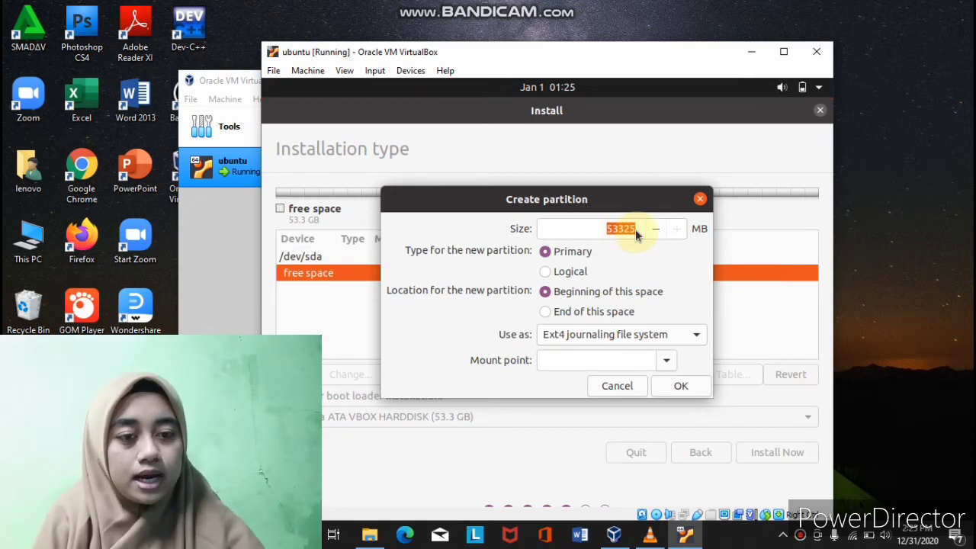
# - Create a 2048 MB primary partition at the start of the disk, used as swap area
pyautogui.click(632, 230)
pyautogui.press('BackSpace')
pyautogui.press('BackSpace')
pyautogui.press('BackSpace')
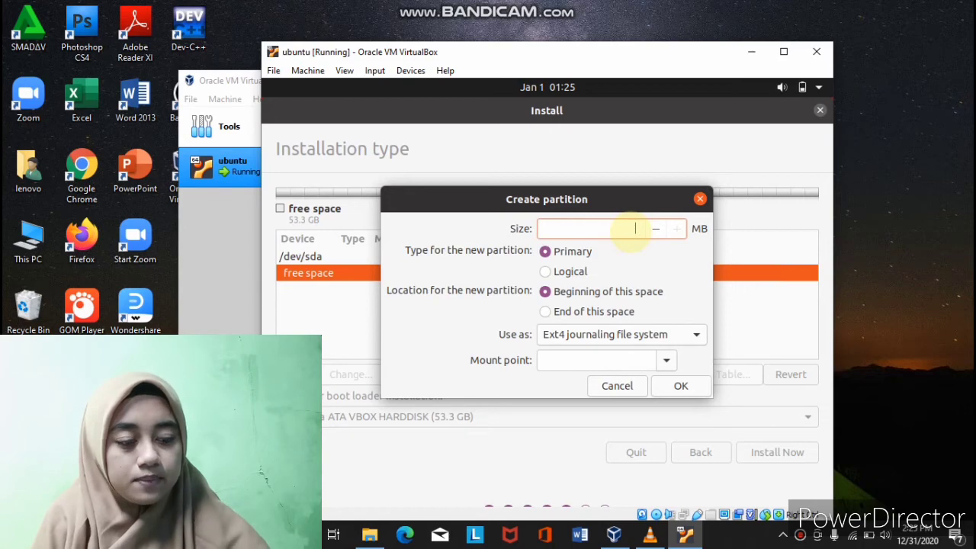
pyautogui.write('2')
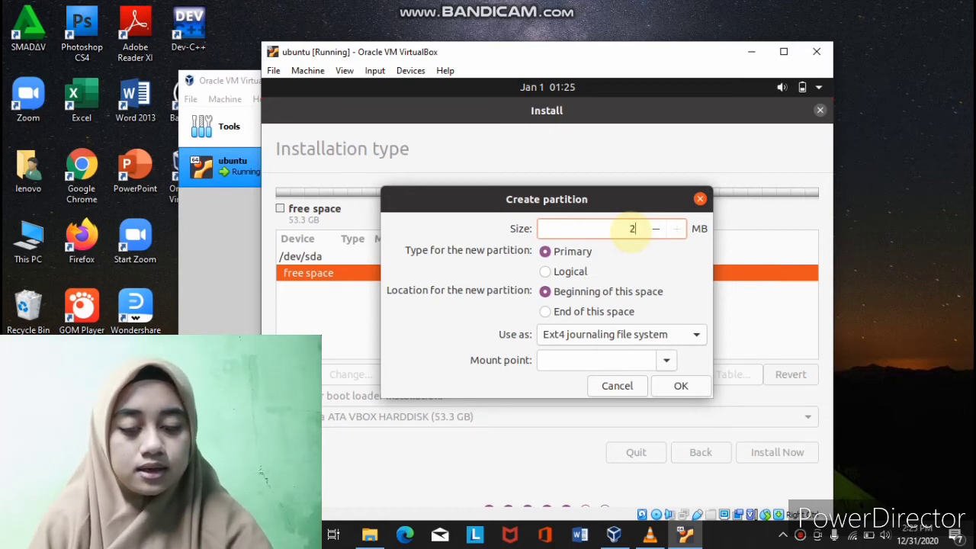
pyautogui.write('048')
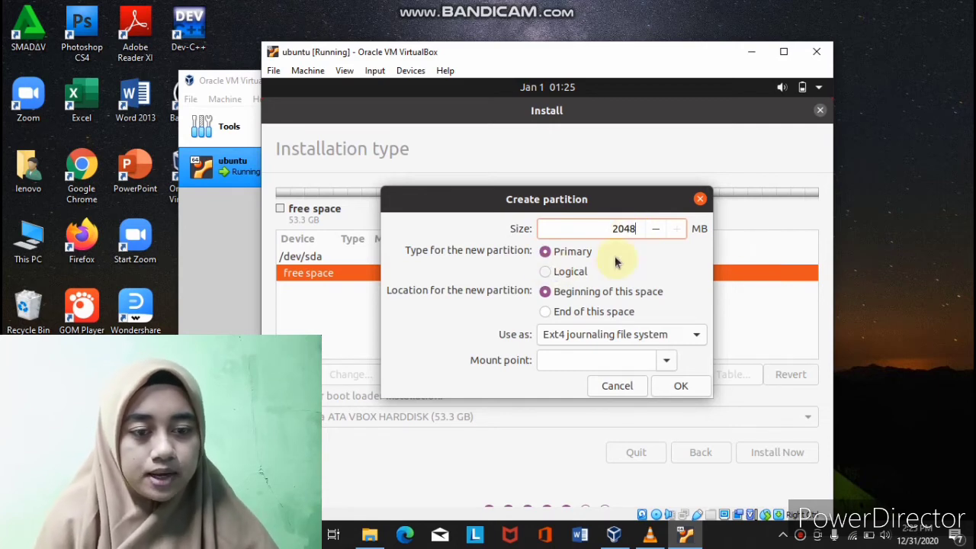
pyautogui.click(696, 335)
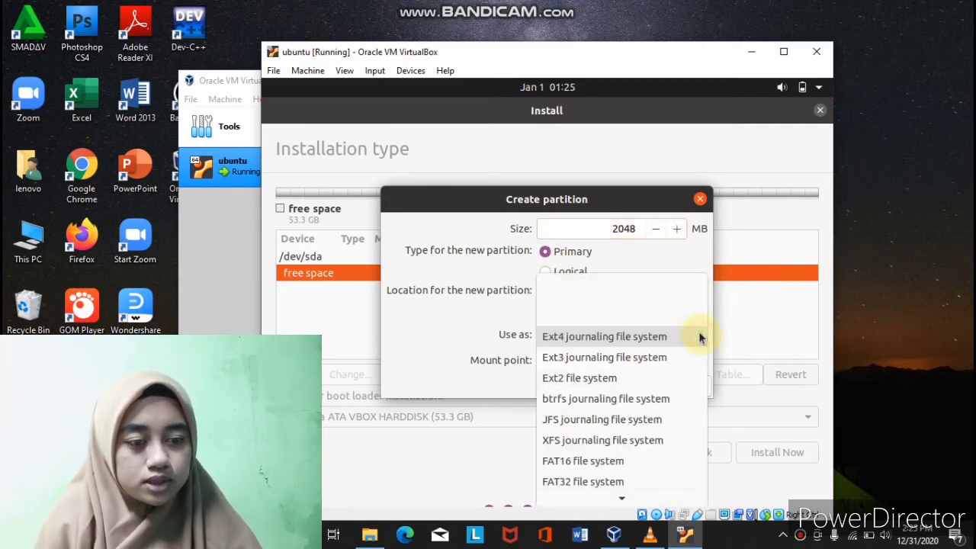
pyautogui.click(619, 494)
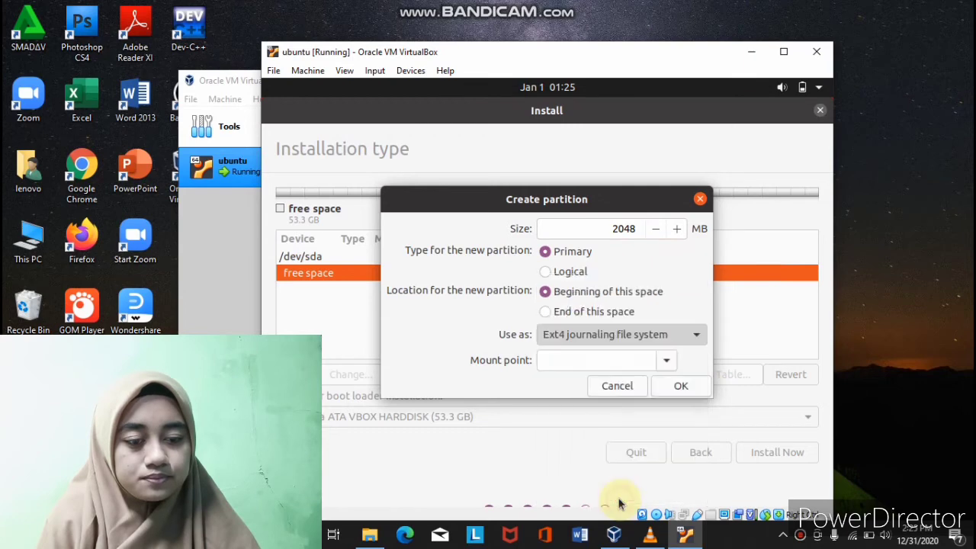
pyautogui.click(698, 335)
pyautogui.click(565, 295)
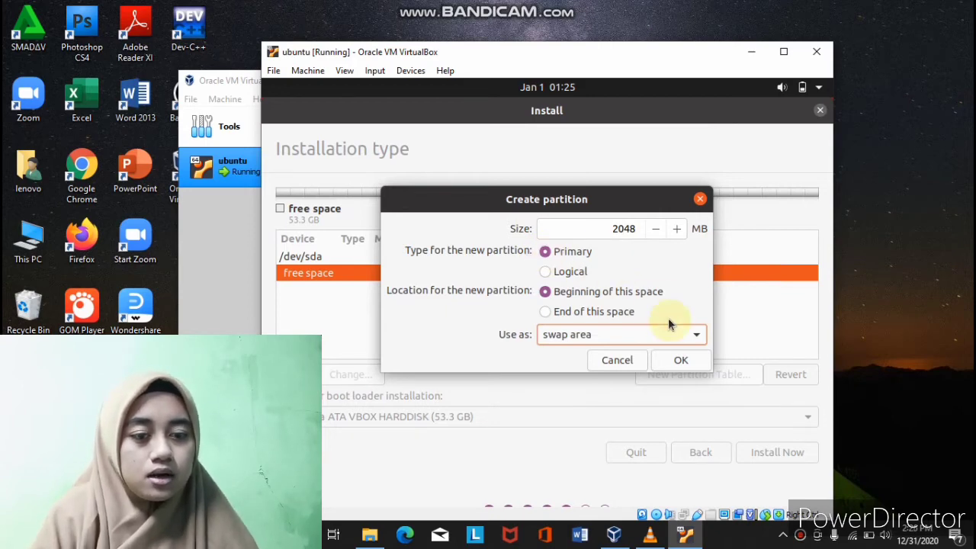
pyautogui.click(680, 361)
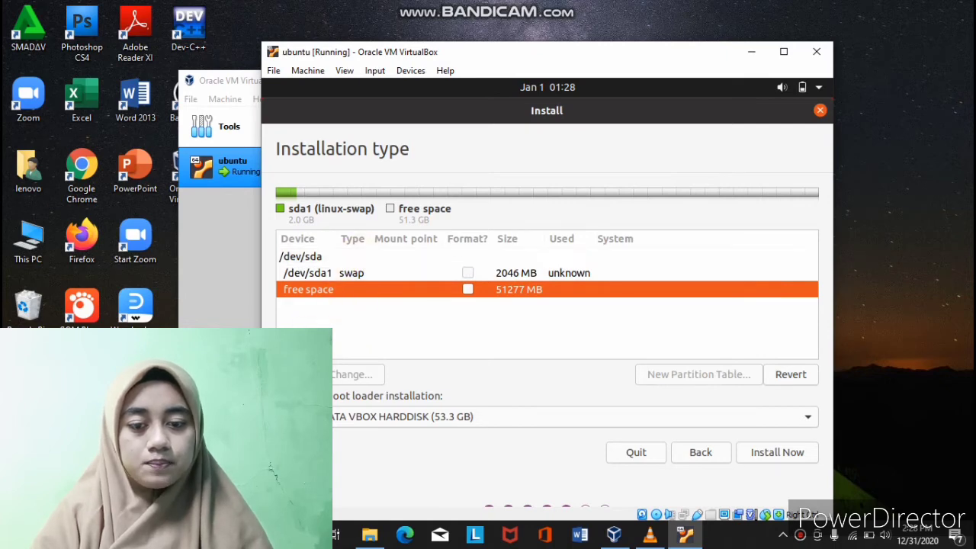
# - Add a primary Ext4 partition mounted at / using the remaining free space
pyautogui.click(286, 374)
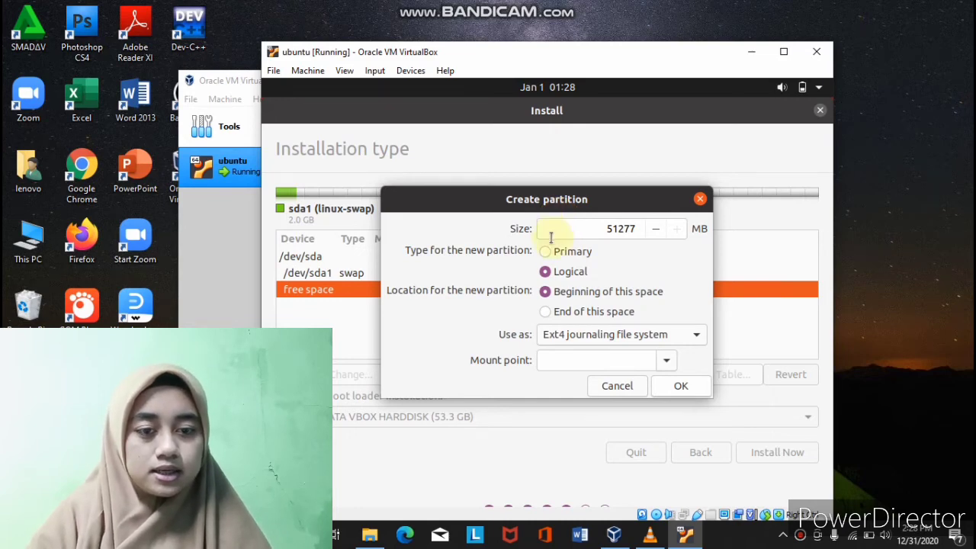
pyautogui.click(546, 252)
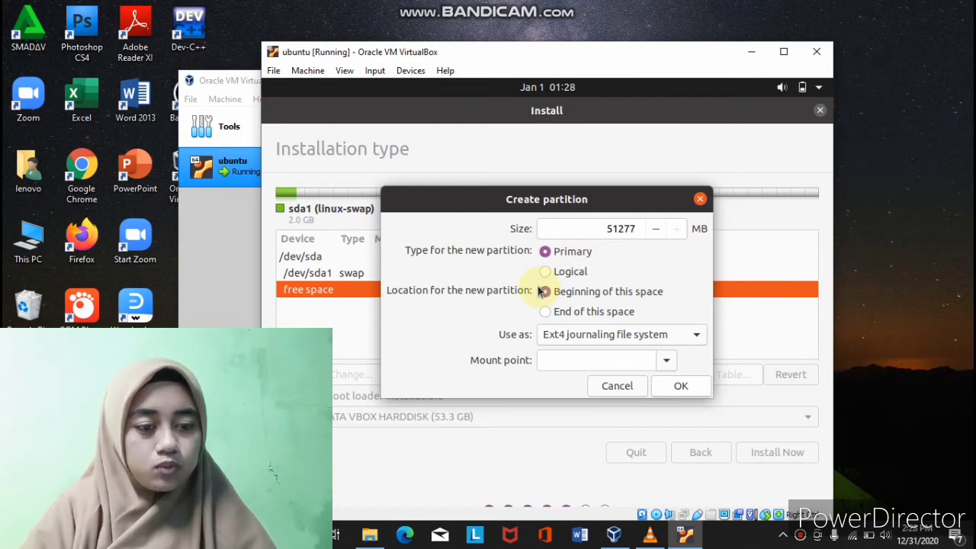
pyautogui.click(694, 337)
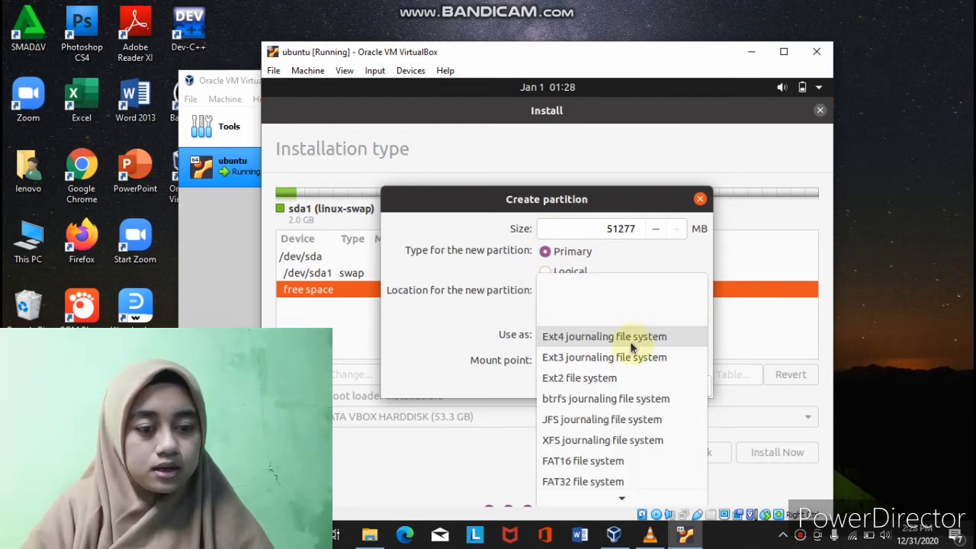
pyautogui.moveTo(621, 498)
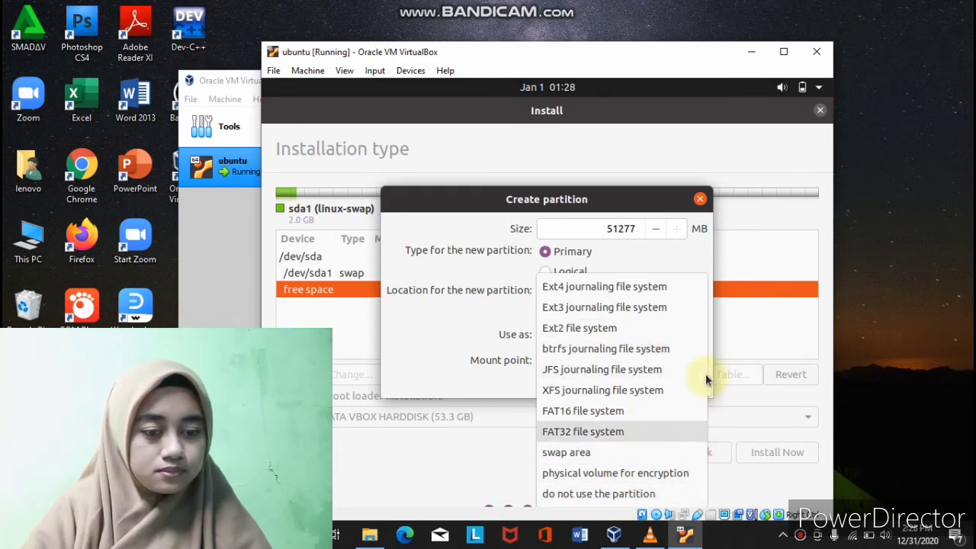
pyautogui.click(710, 303)
pyautogui.click(667, 359)
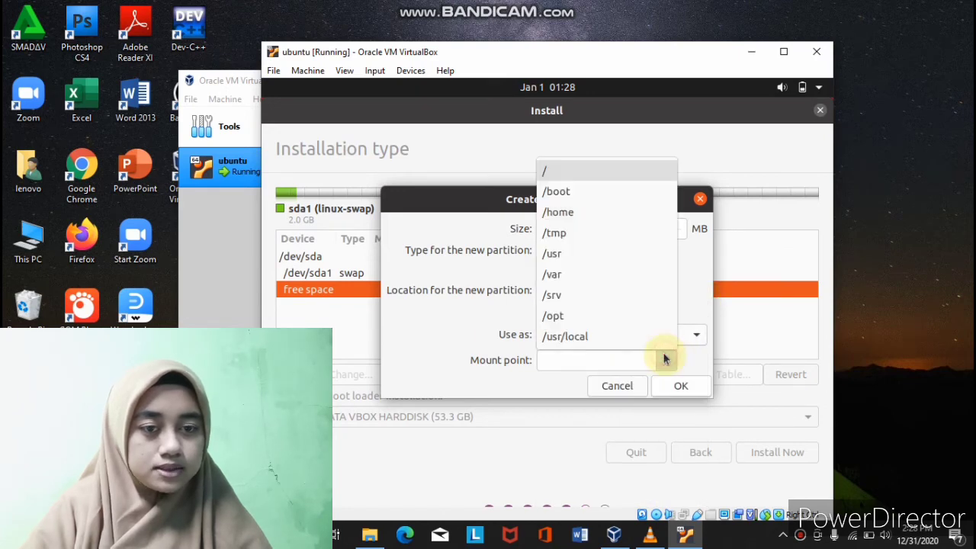
pyautogui.click(575, 176)
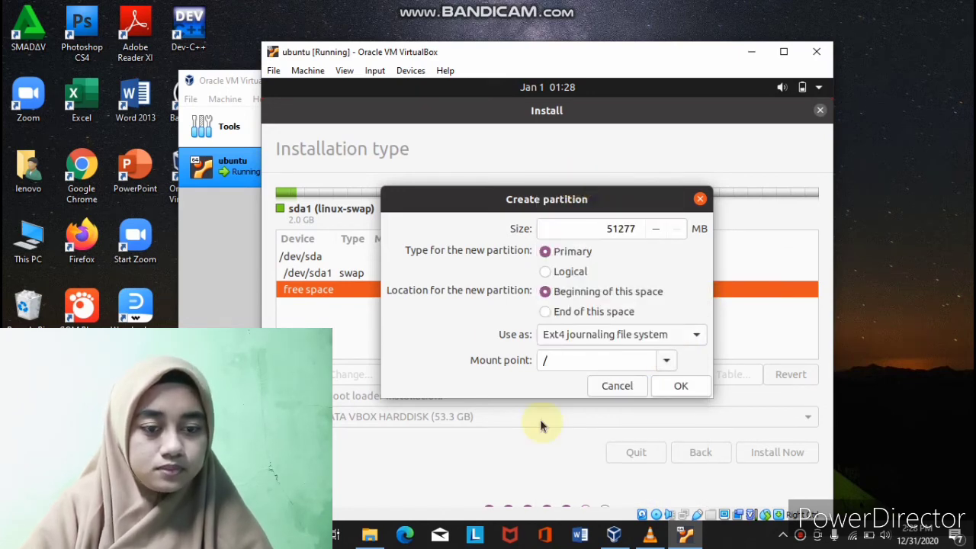
pyautogui.click(675, 387)
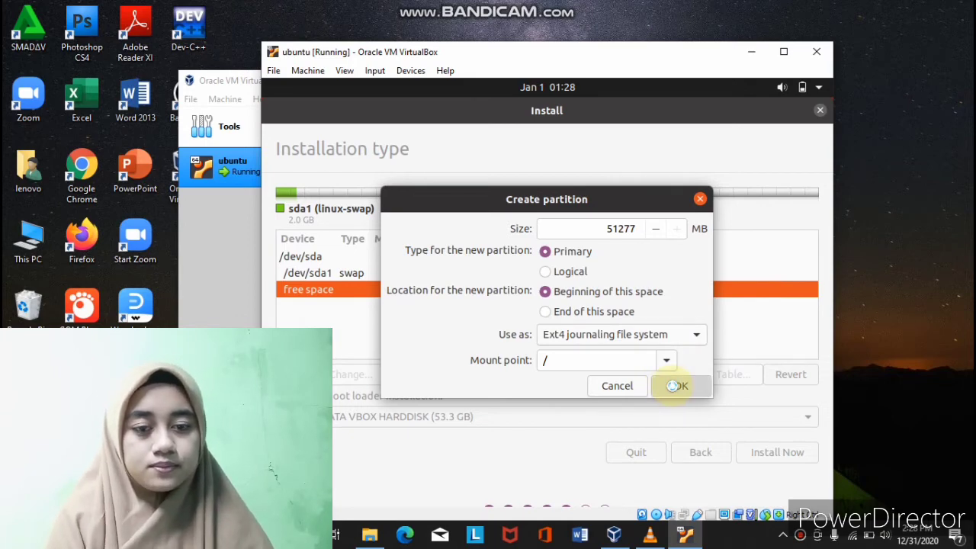
pyautogui.click(416, 272)
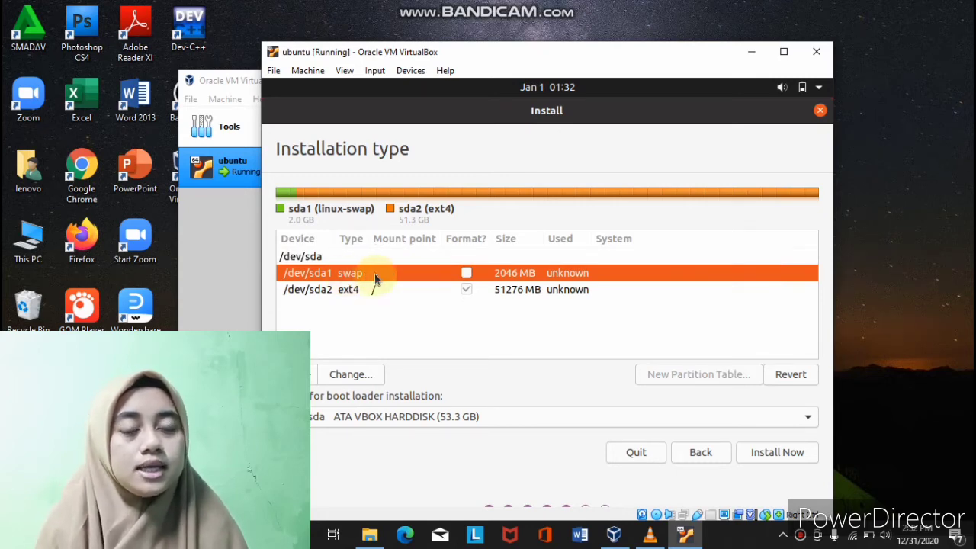
# - With /dev/sda2 selected, choose Install Now and confirm writing the partition changes to disk
pyautogui.click(428, 290)
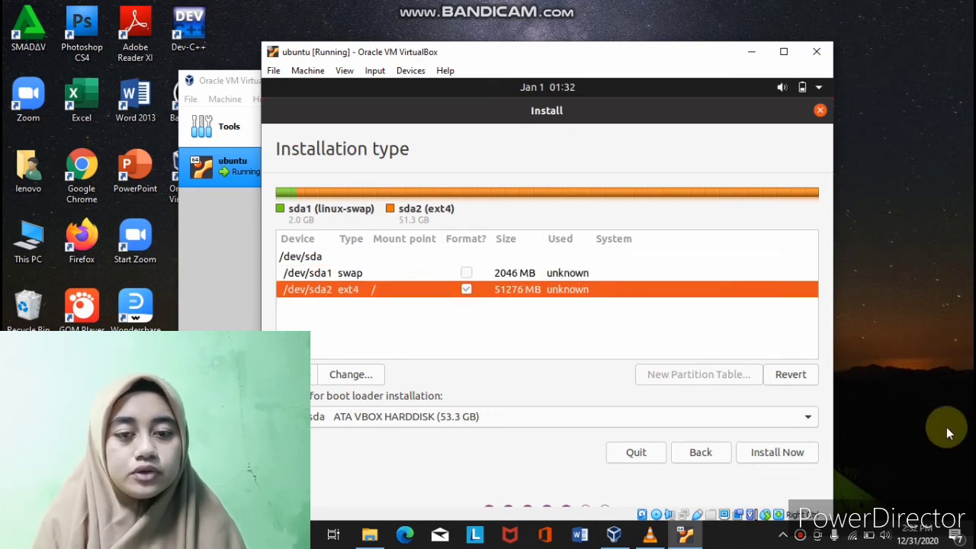
pyautogui.click(799, 453)
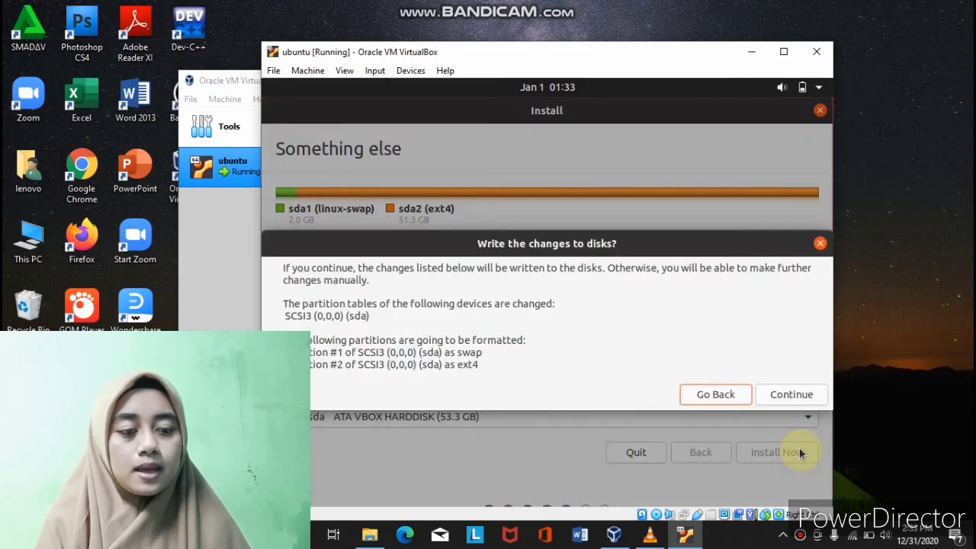
pyautogui.click(789, 392)
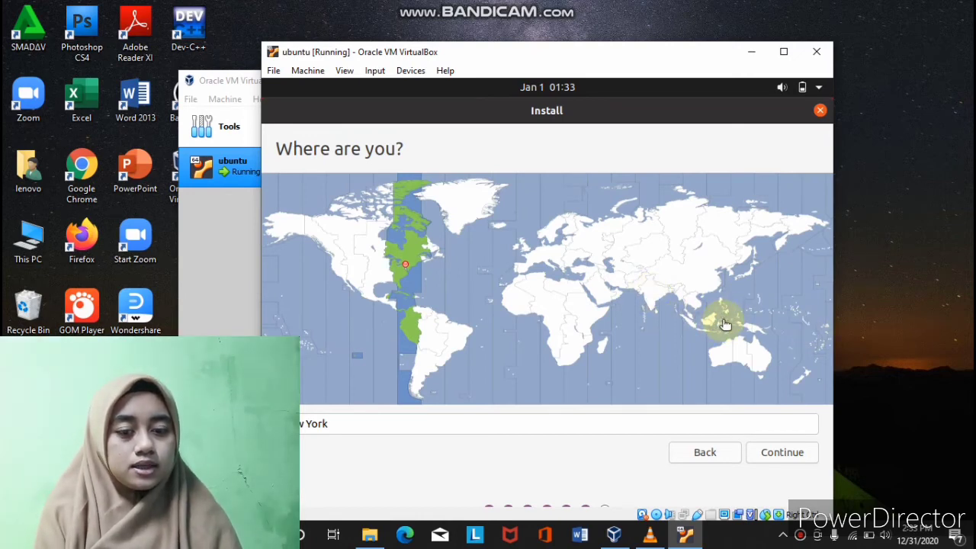
# - Pick Makassar as the timezone on the map and continue
pyautogui.click(726, 325)
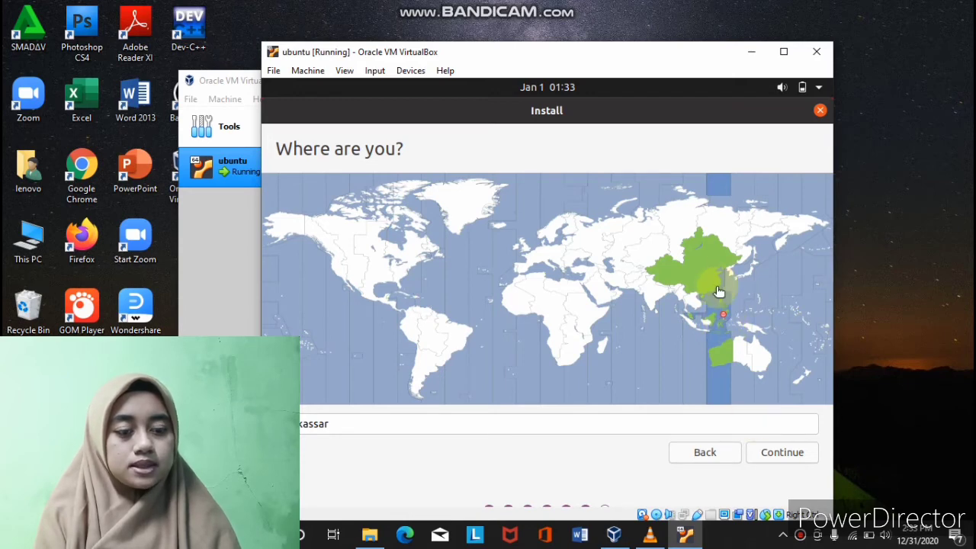
pyautogui.click(783, 452)
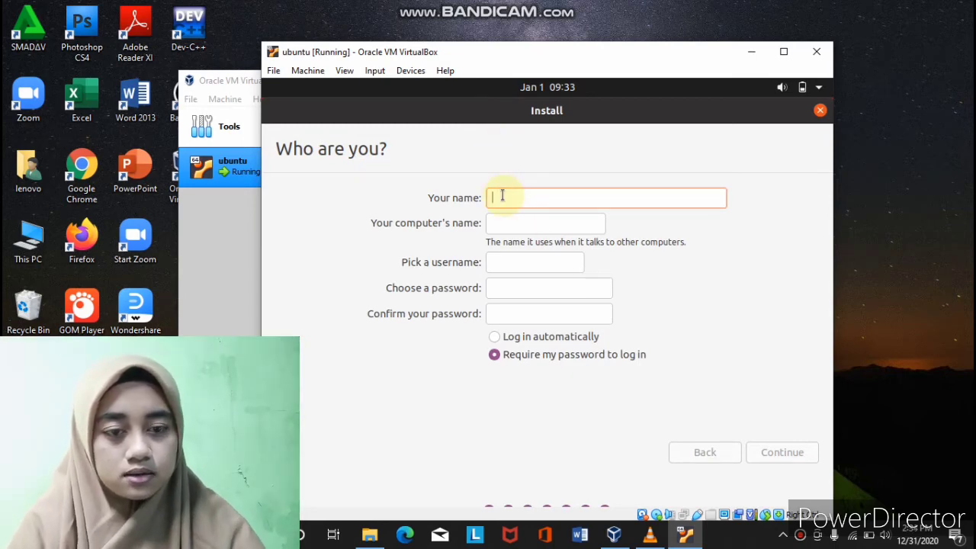
# - Enter the user's name, set and confirm the account password, then continue
pyautogui.write('Nurul')
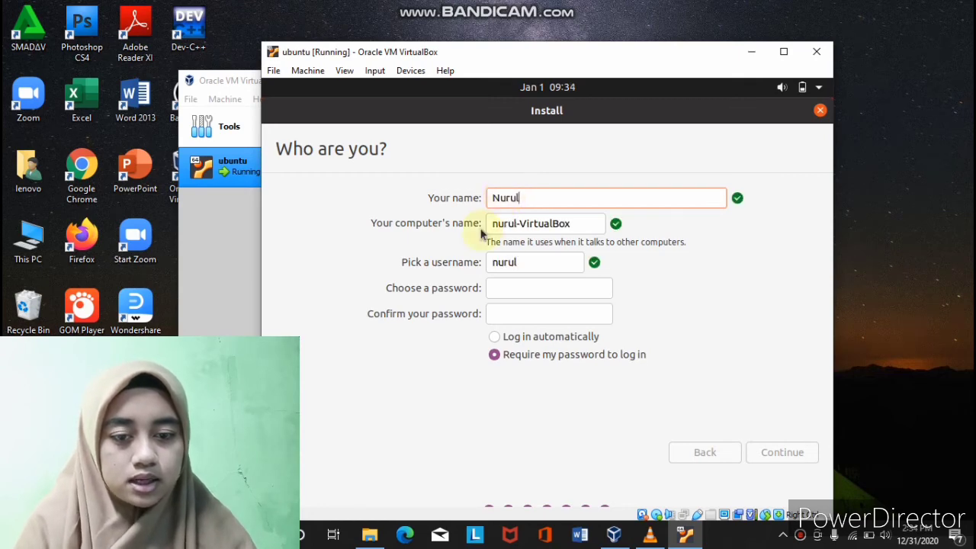
pyautogui.click(520, 290)
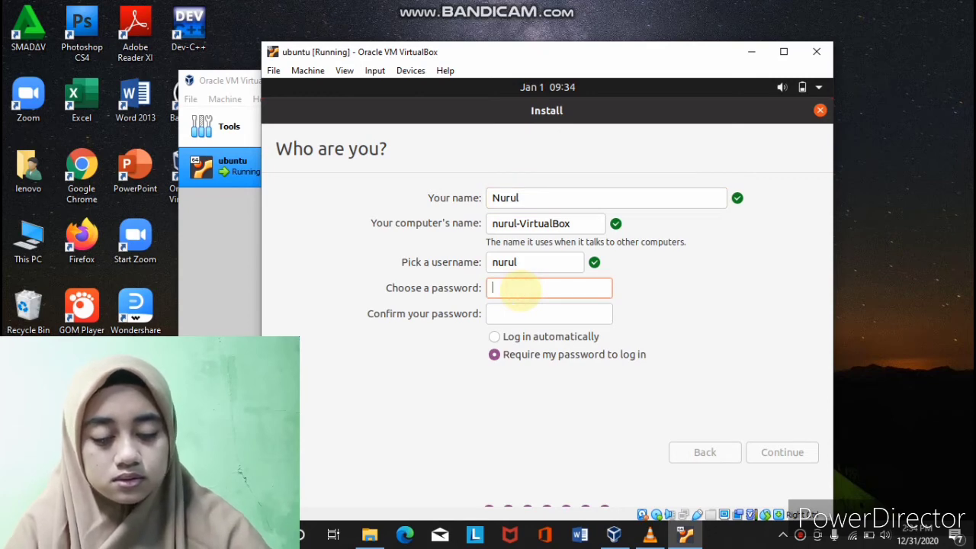
pyautogui.write('1234567890')
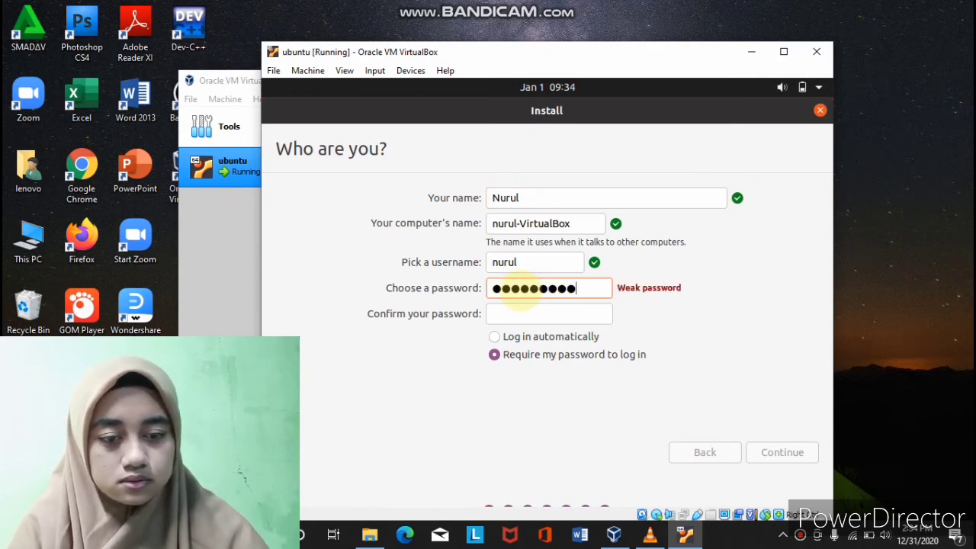
pyautogui.click(516, 315)
pyautogui.write('12345678')
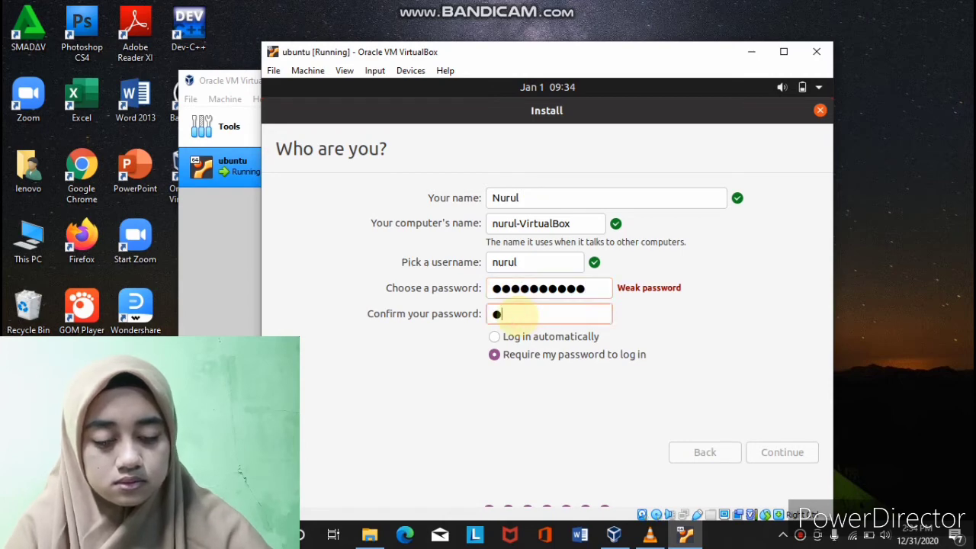
pyautogui.write('90')
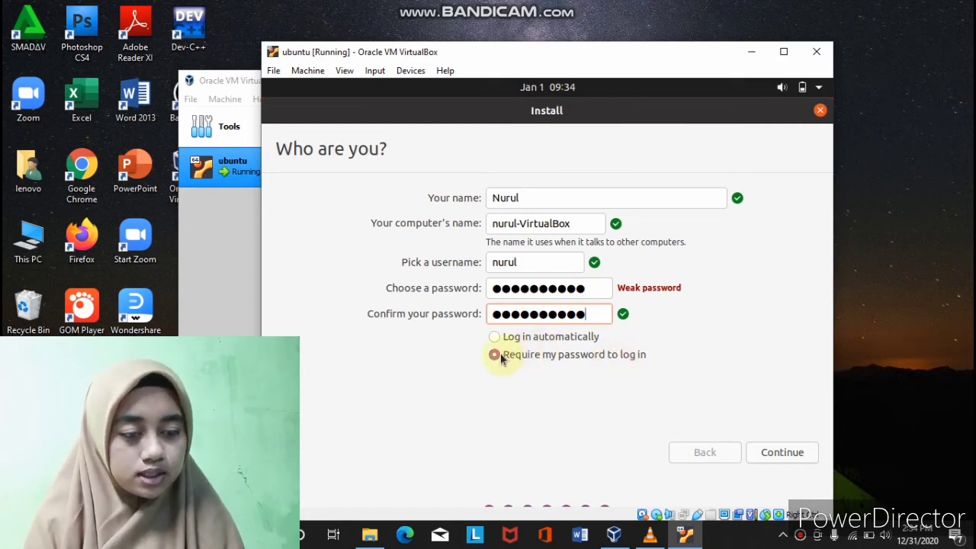
pyautogui.click(777, 453)
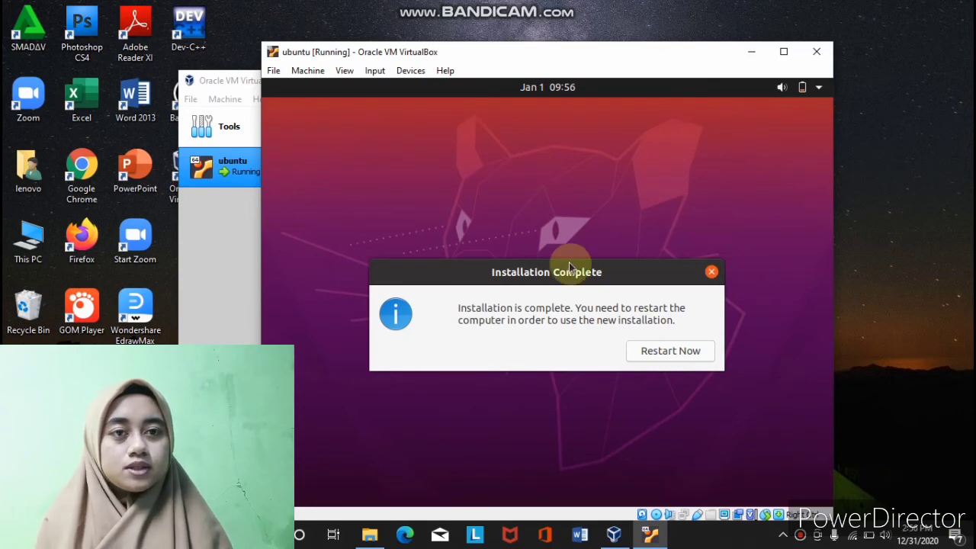
# - Restart the finished installation and bring focus back to the virtual machine window
pyautogui.click(665, 357)
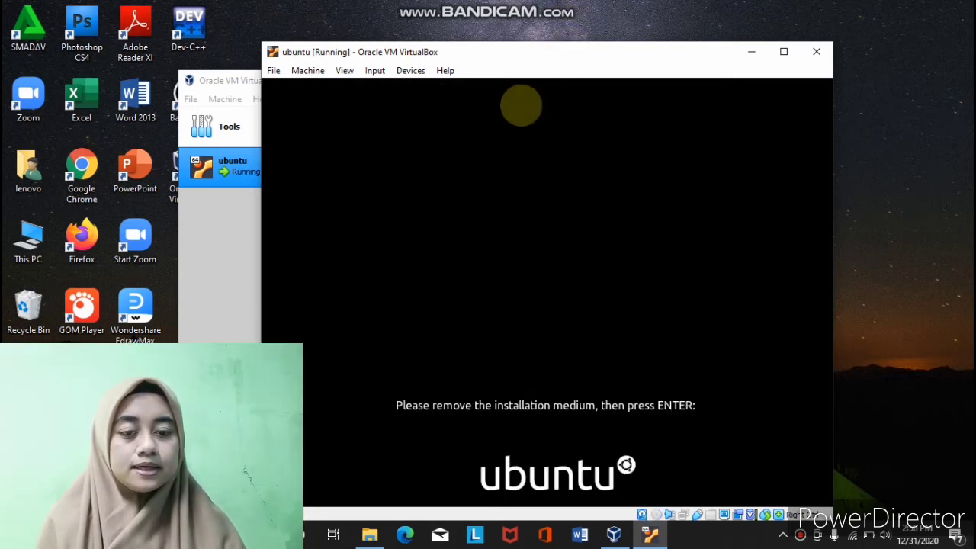
pyautogui.click(556, 9)
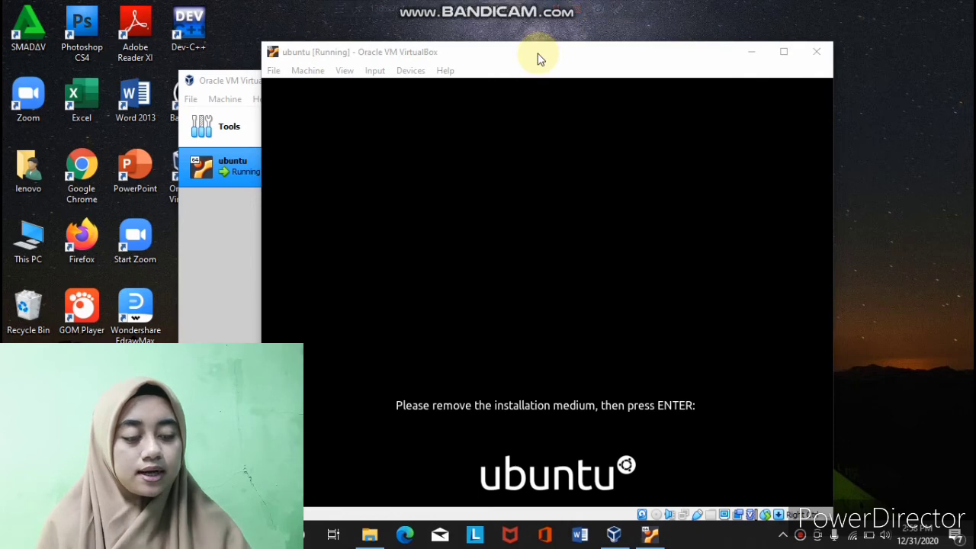
pyautogui.click(537, 59)
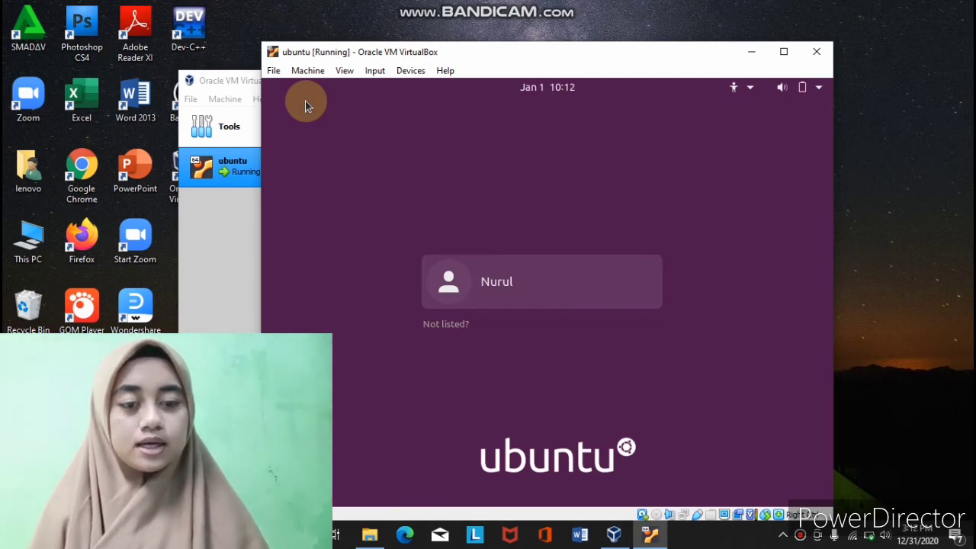
# - Log in as the new user by entering the account password
pyautogui.click(456, 282)
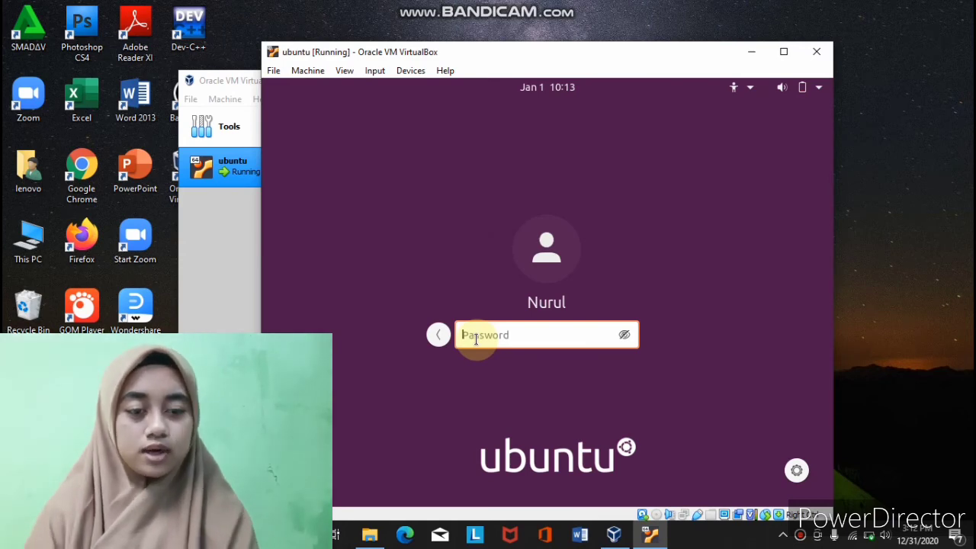
pyautogui.write('********')
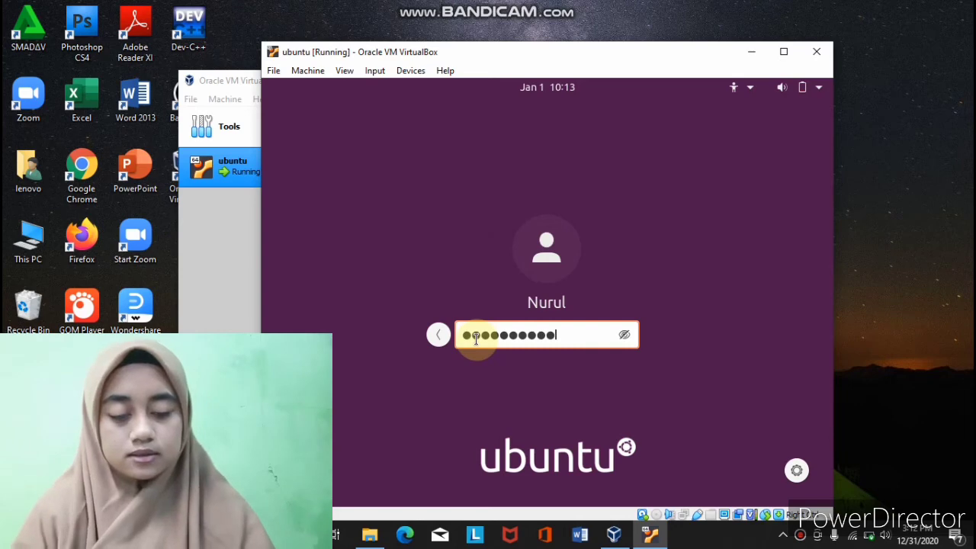
pyautogui.press('Return')
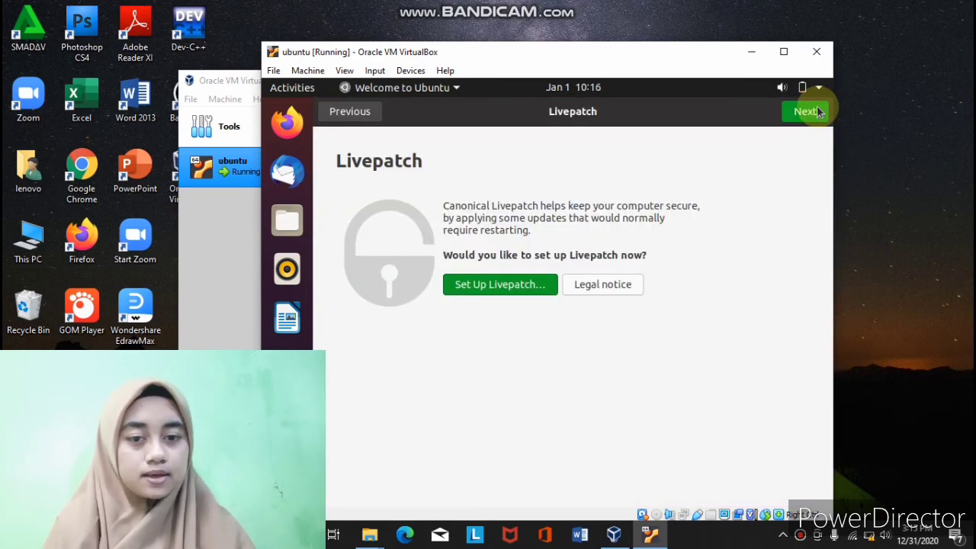
# - Skip through the Livepatch, Help improve Ubuntu and Privacy welcome pages
pyautogui.click(815, 111)
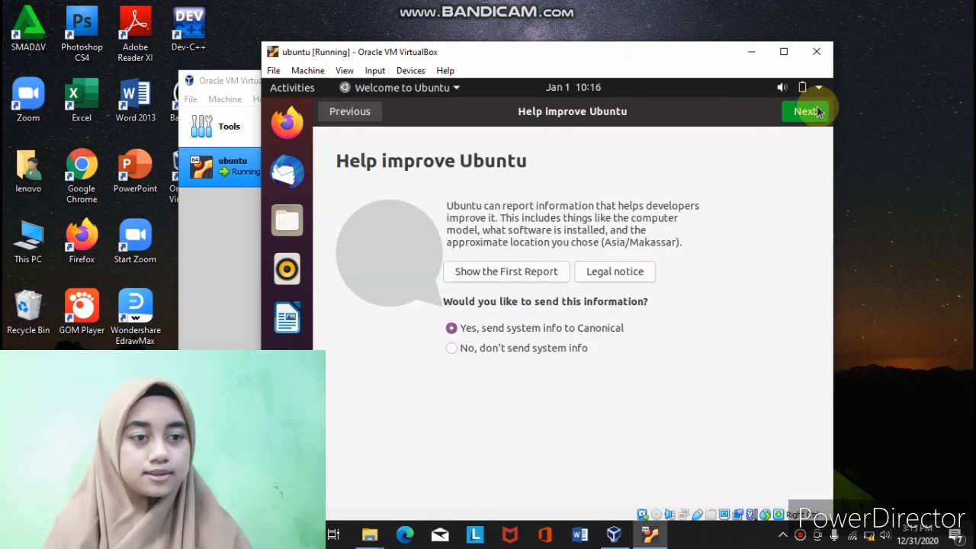
pyautogui.click(818, 111)
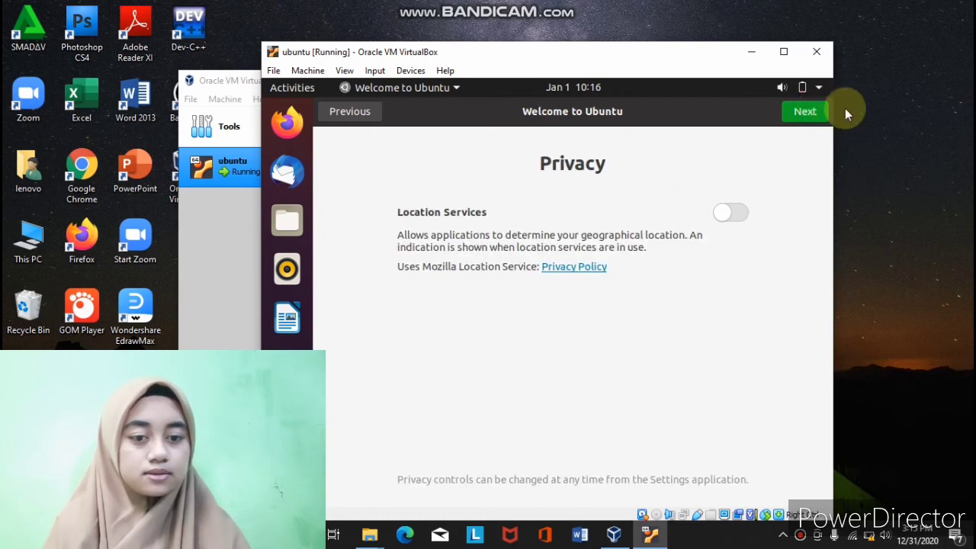
pyautogui.click(820, 113)
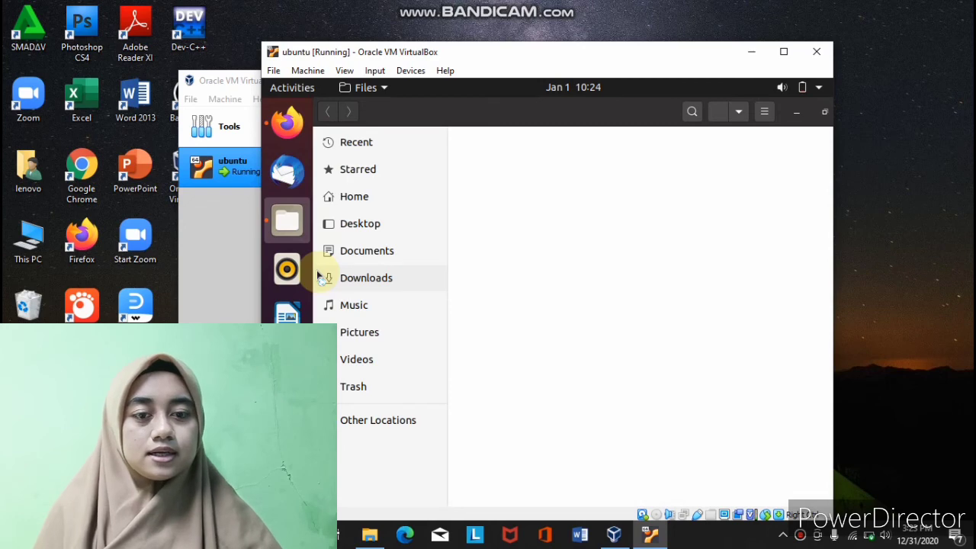
# - Open Files at the Computer root and select the lib, media, opt and root folders
pyautogui.click(370, 198)
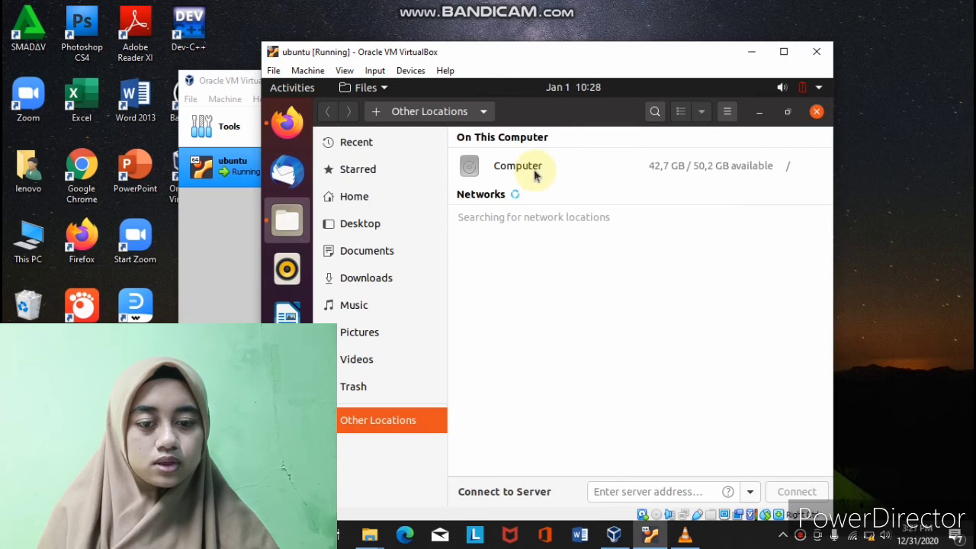
pyautogui.click(536, 174)
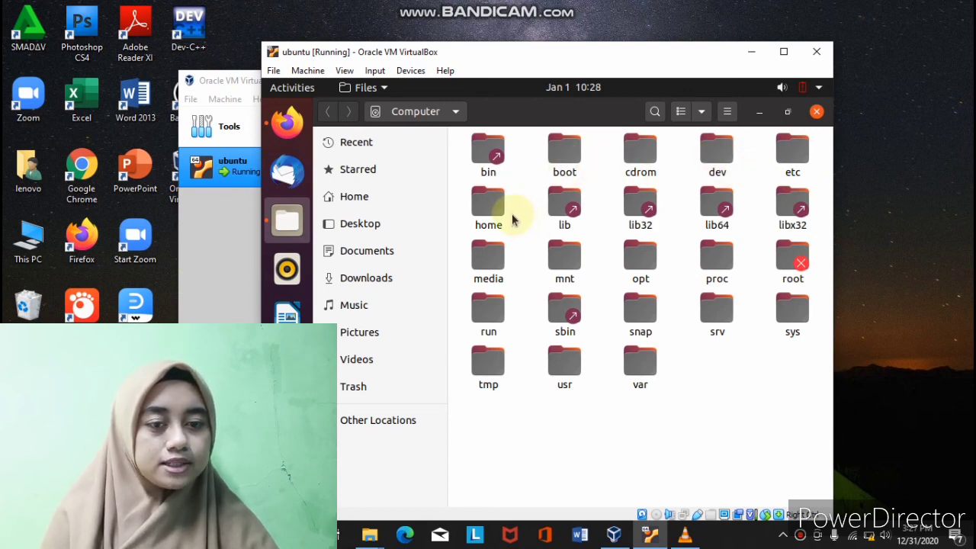
pyautogui.click(564, 212)
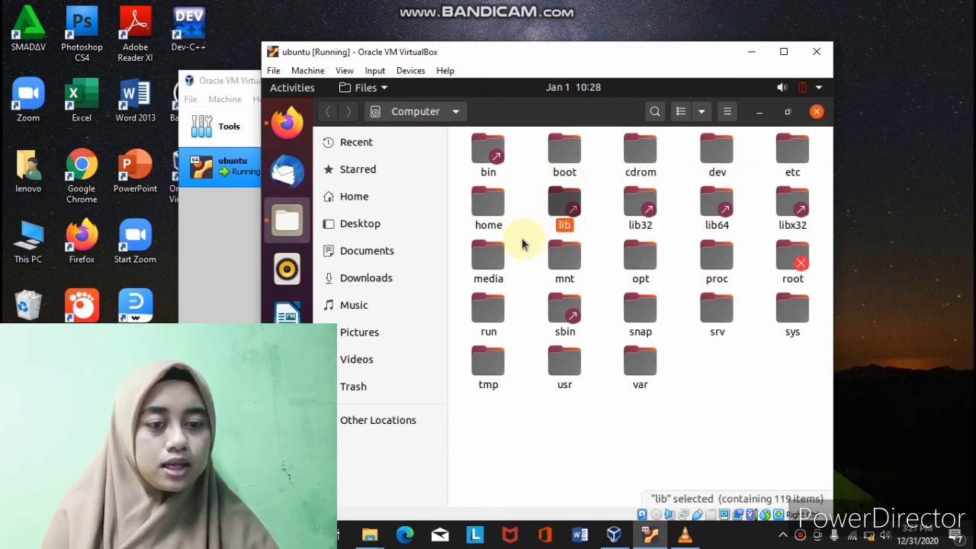
pyautogui.click(485, 253)
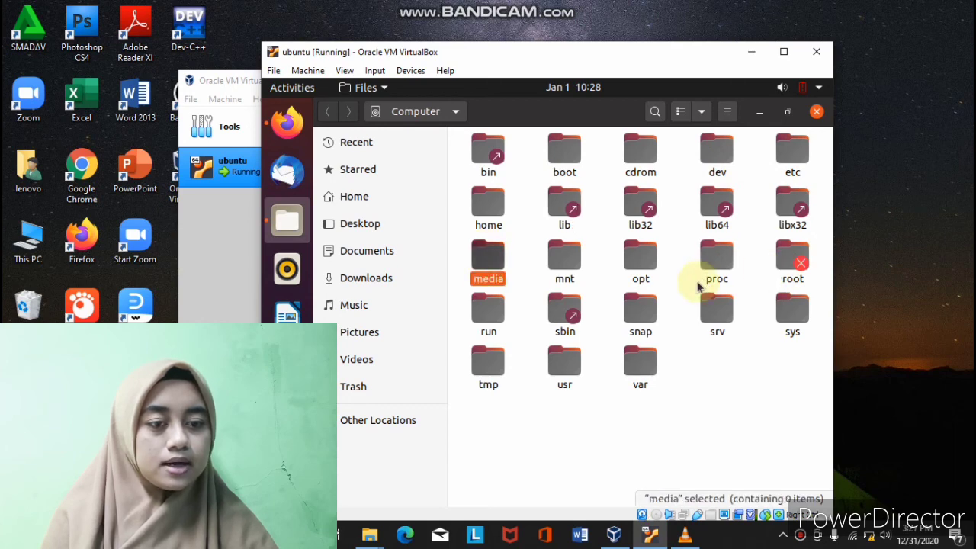
pyautogui.click(640, 258)
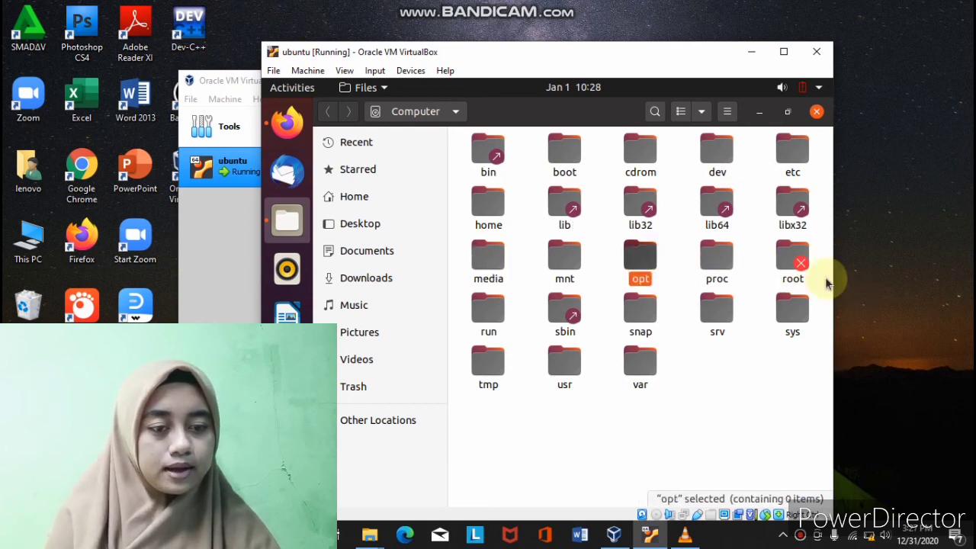
pyautogui.click(790, 261)
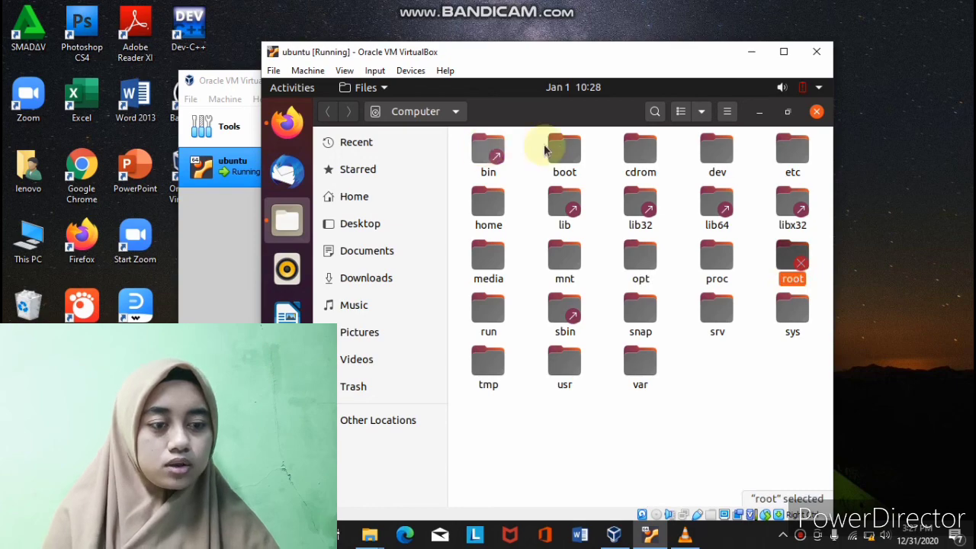